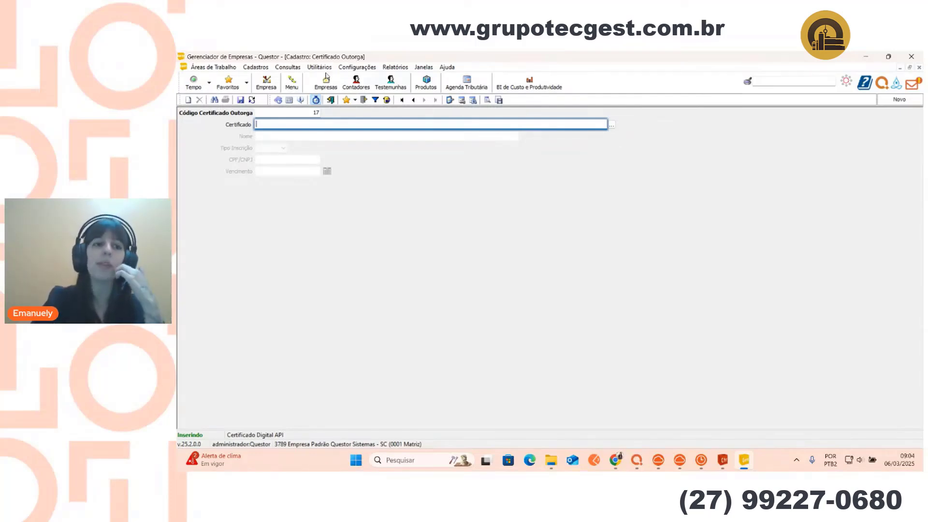
click(270, 67)
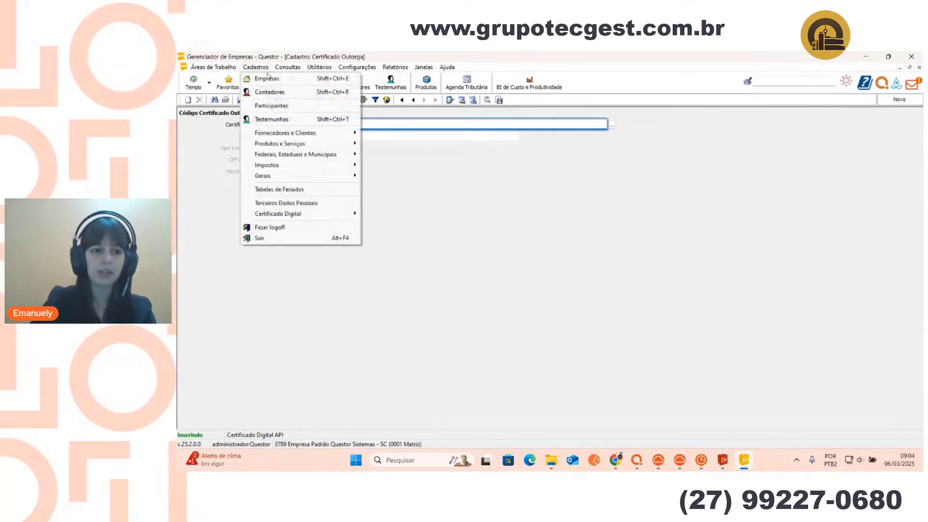
mouse_move(303, 215)
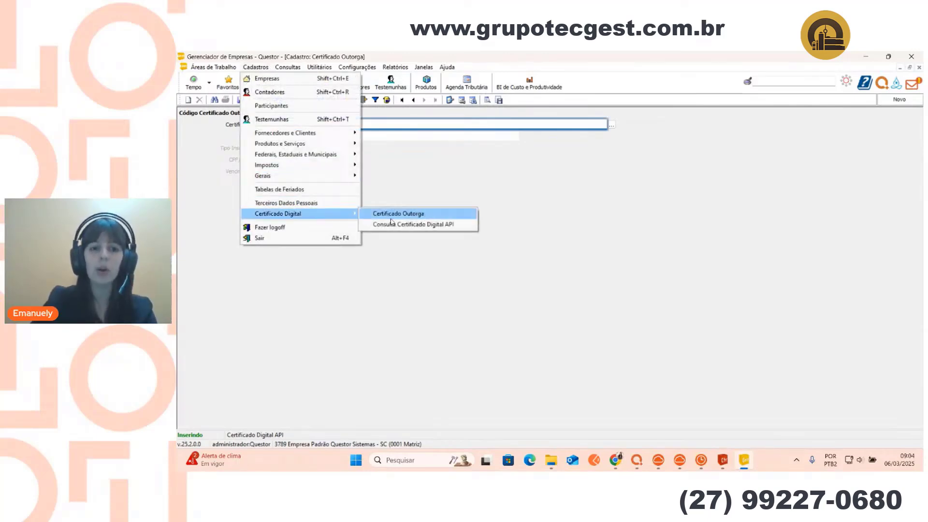
click(426, 225)
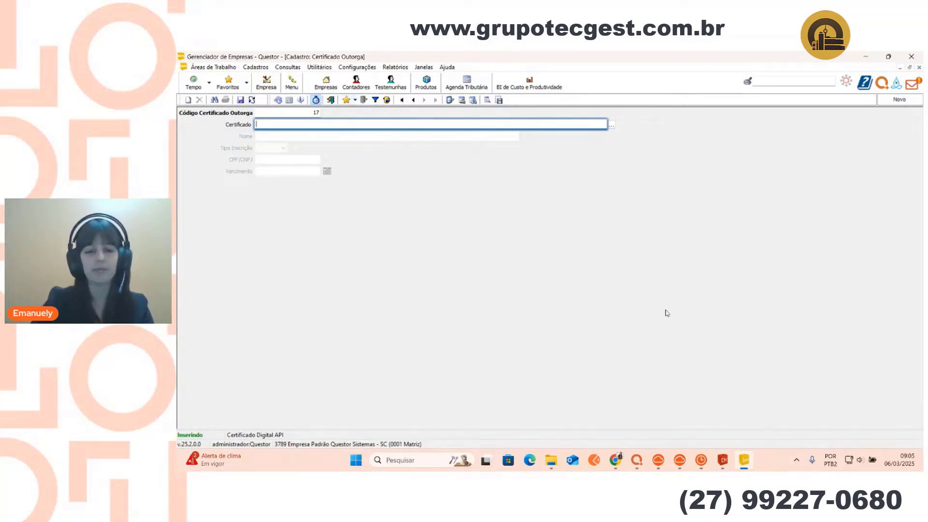
Switch to the Google Slides presentation and view the Configuração Certificado slide full screen before returning to the editor.
mouse_move(615, 460)
click(502, 408)
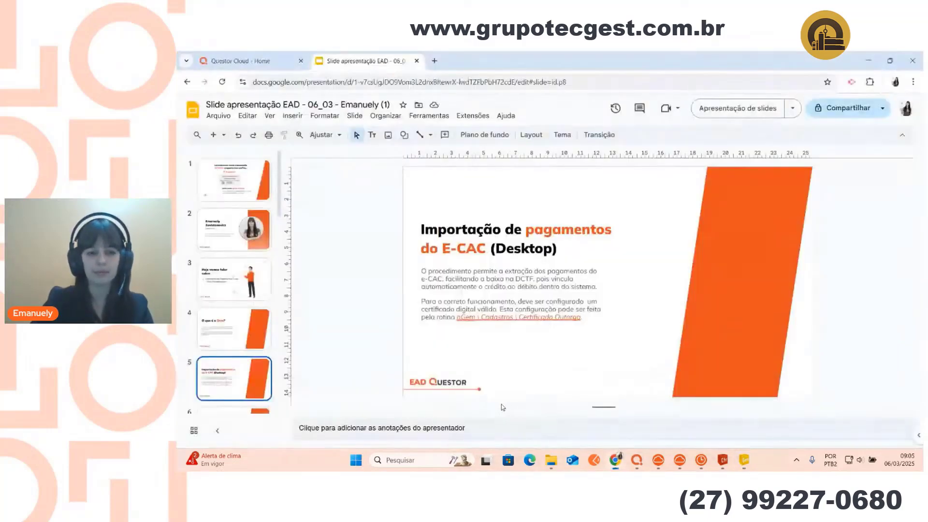
click(232, 410)
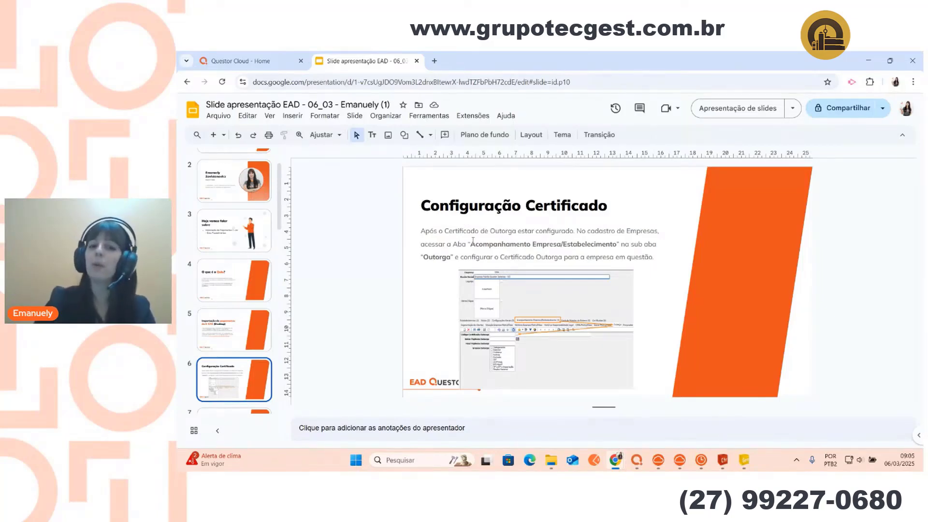
click(735, 110)
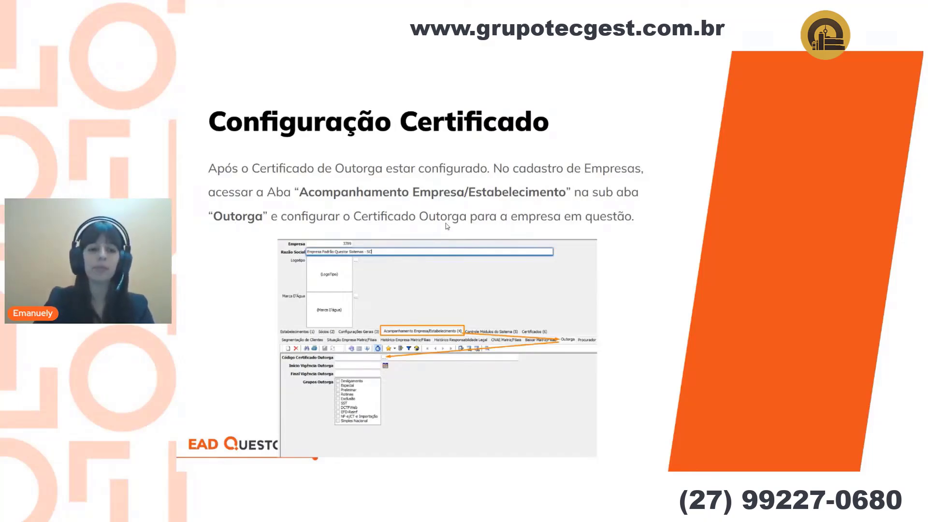
key(Escape)
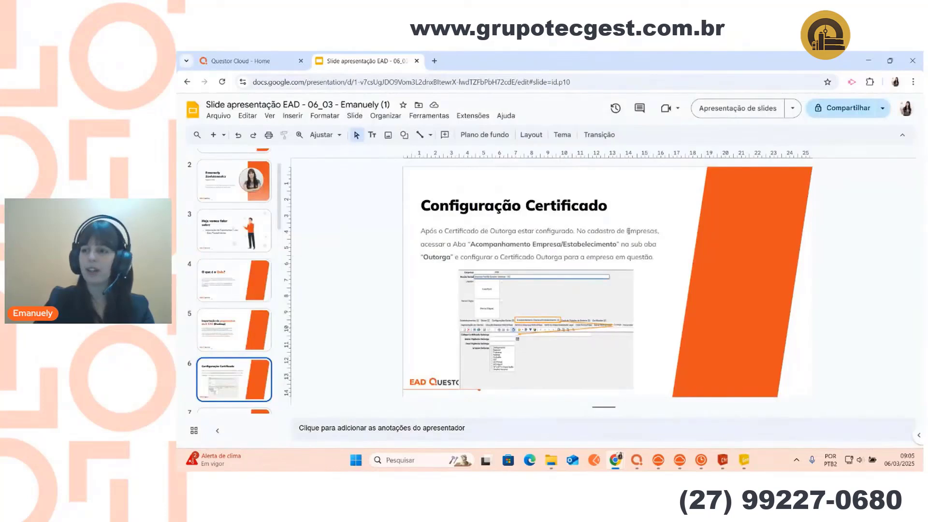
Switch to Gerenciador de Empresas and open the company's Outorga record within Acompanhamento Empresa/Estabelecimento.
click(745, 460)
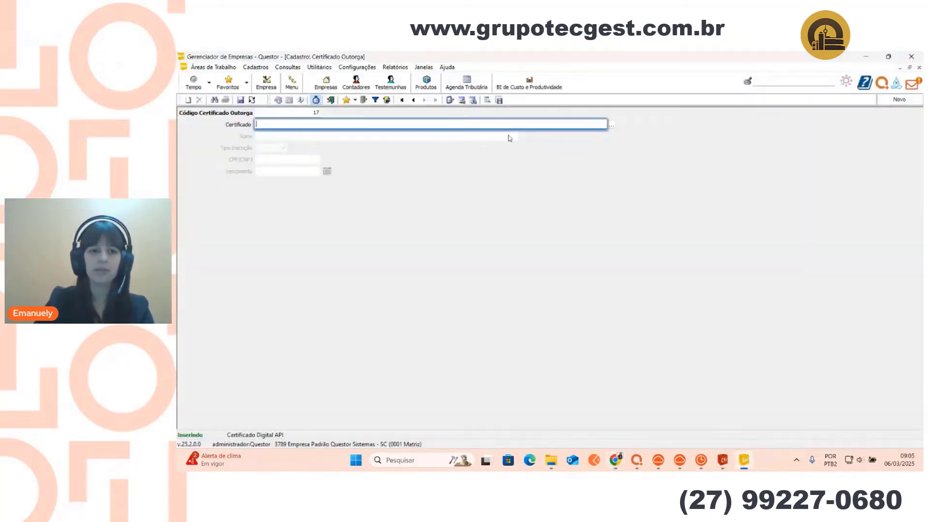
click(323, 83)
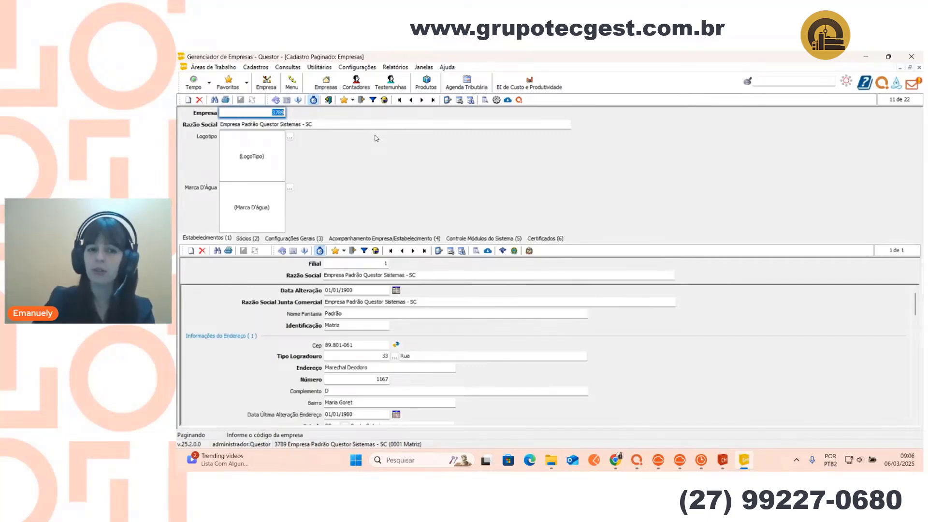
click(393, 238)
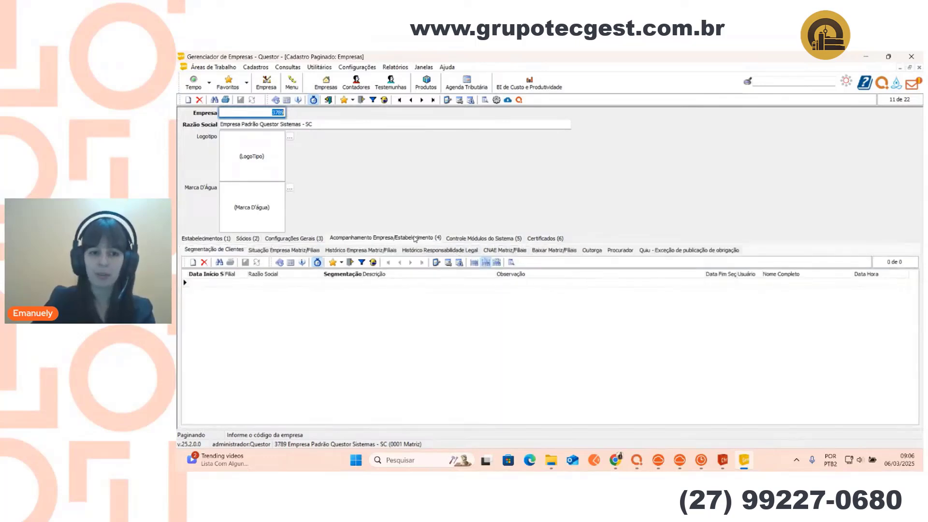
click(592, 251)
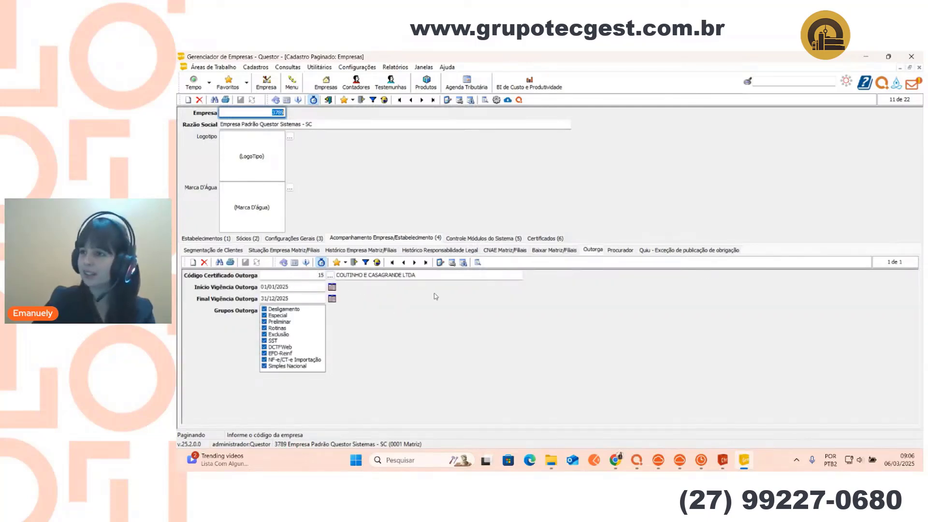
Review the Outorga validity dates and start a new blank Outorga record for the company.
click(310, 286)
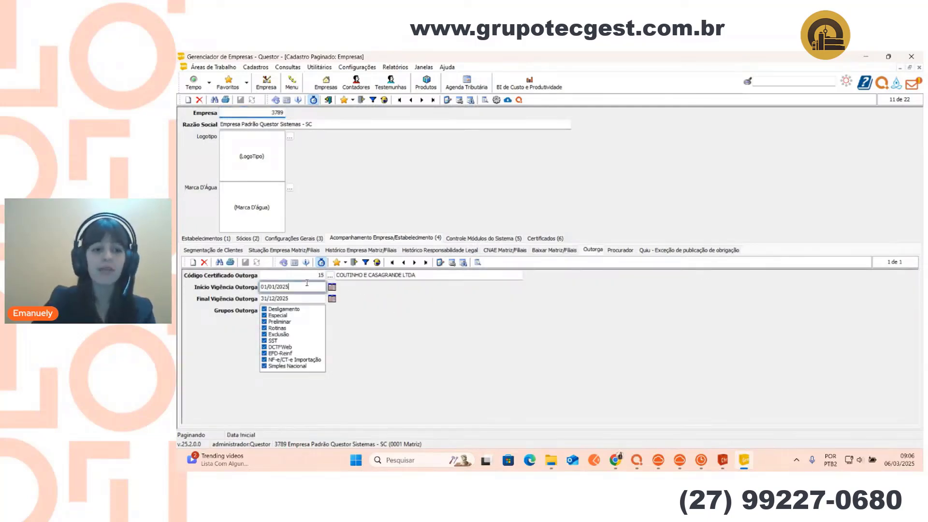
drag(314, 295, 269, 298)
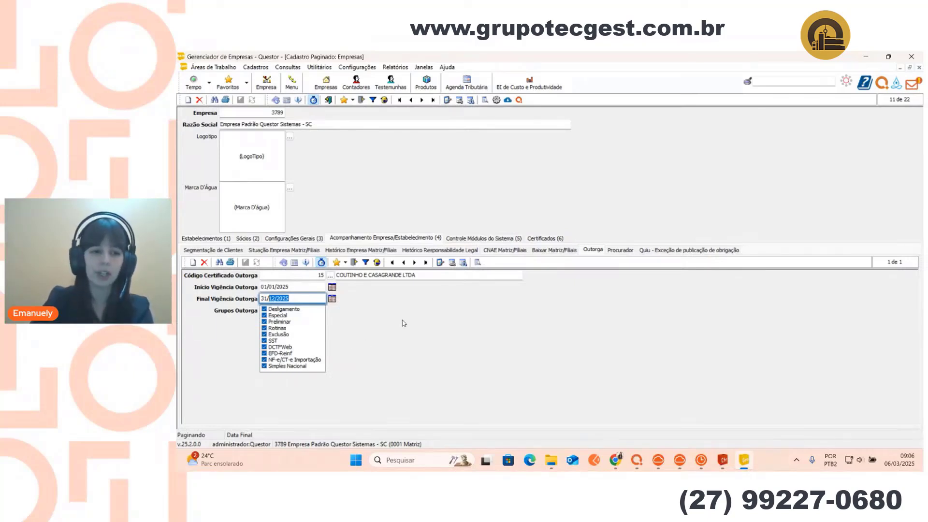
click(194, 266)
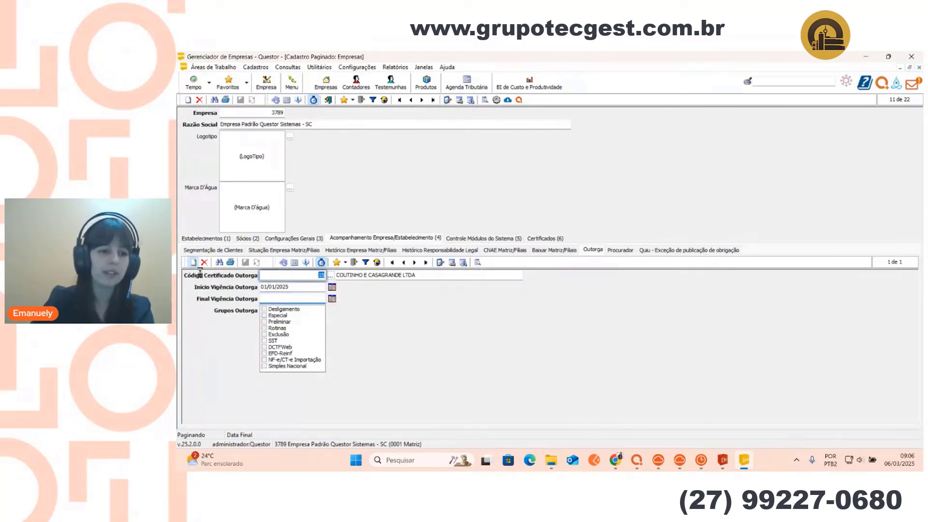
click(307, 286)
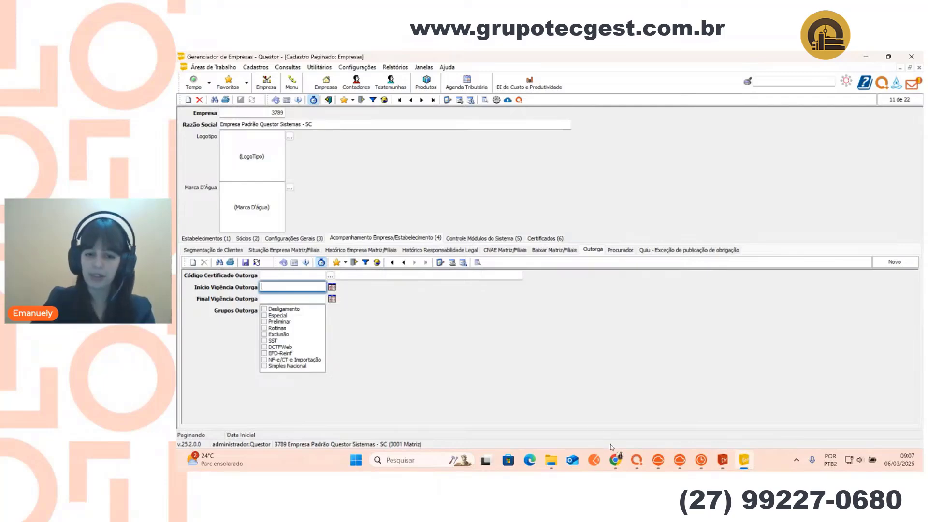
View the Sincronizar Certificado Válido slide in Google Slides, and open that routine's certificate form in Controle de Tributos.
click(614, 463)
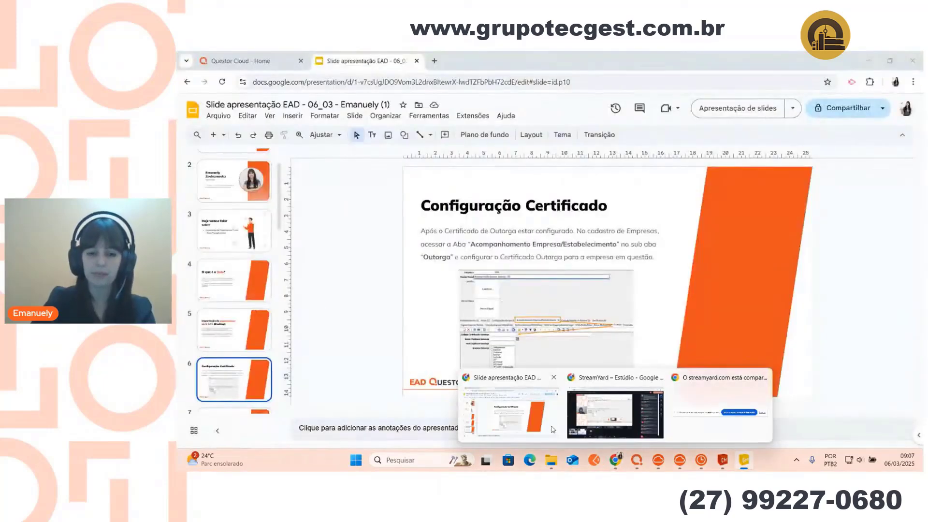
click(232, 411)
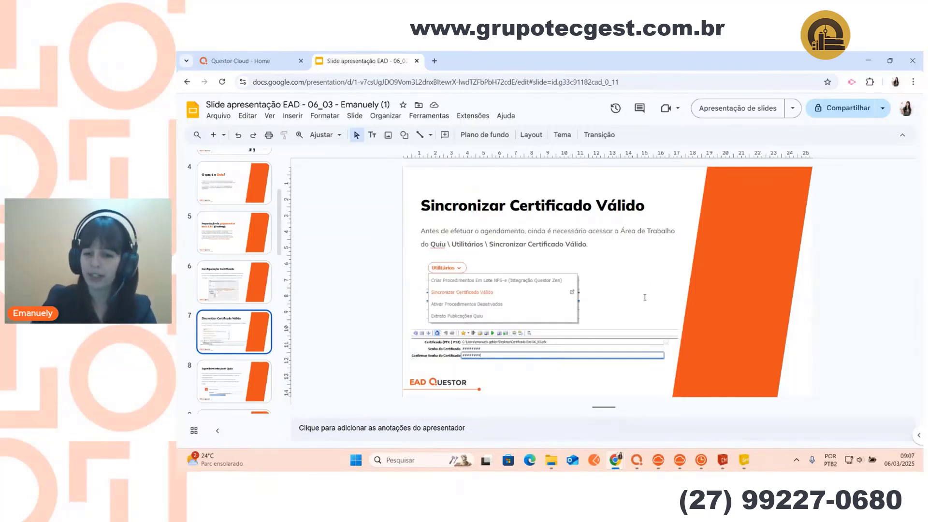
click(723, 460)
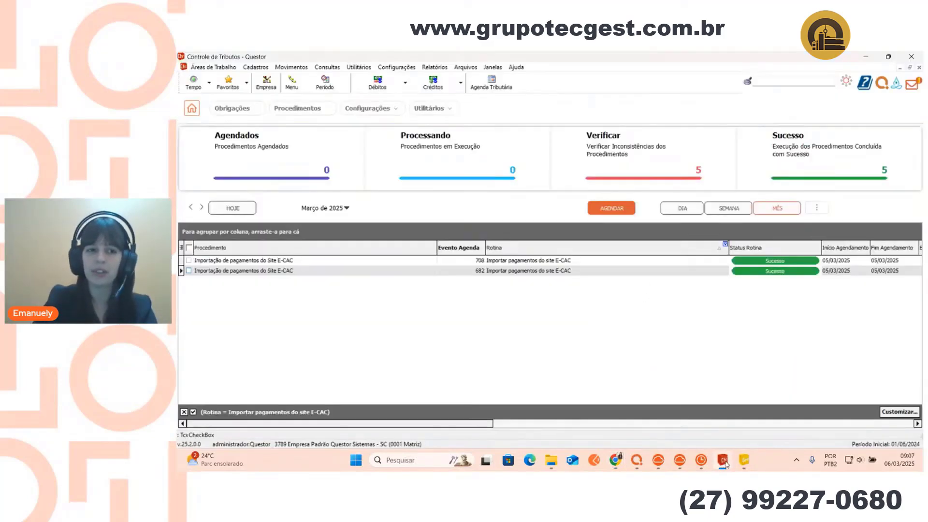
click(432, 109)
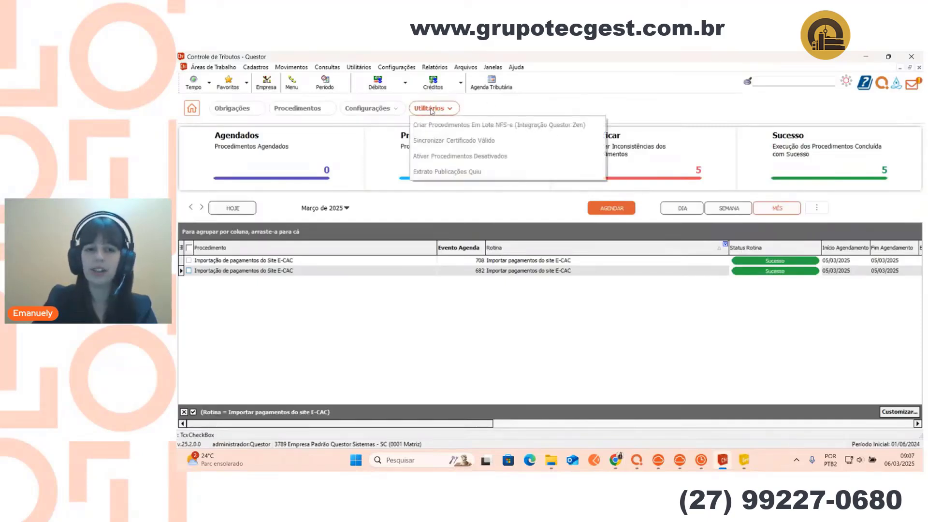
click(456, 142)
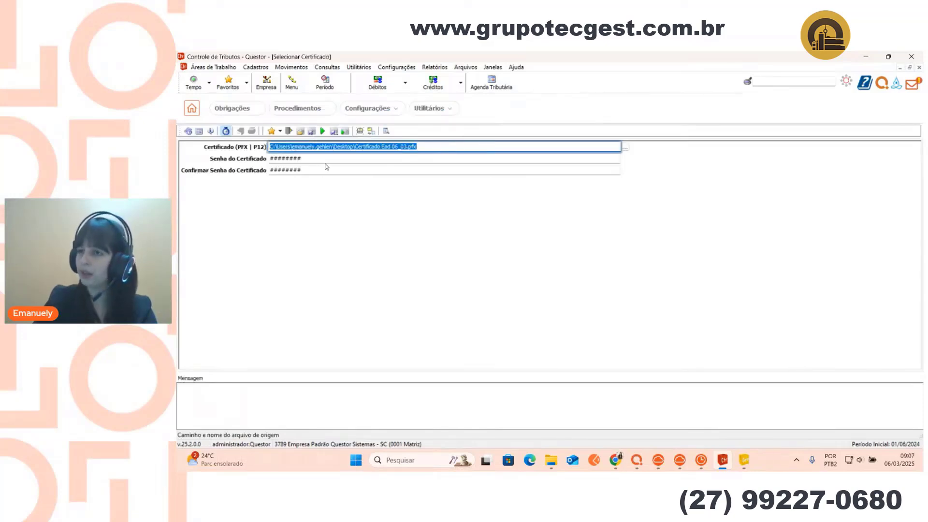
click(442, 147)
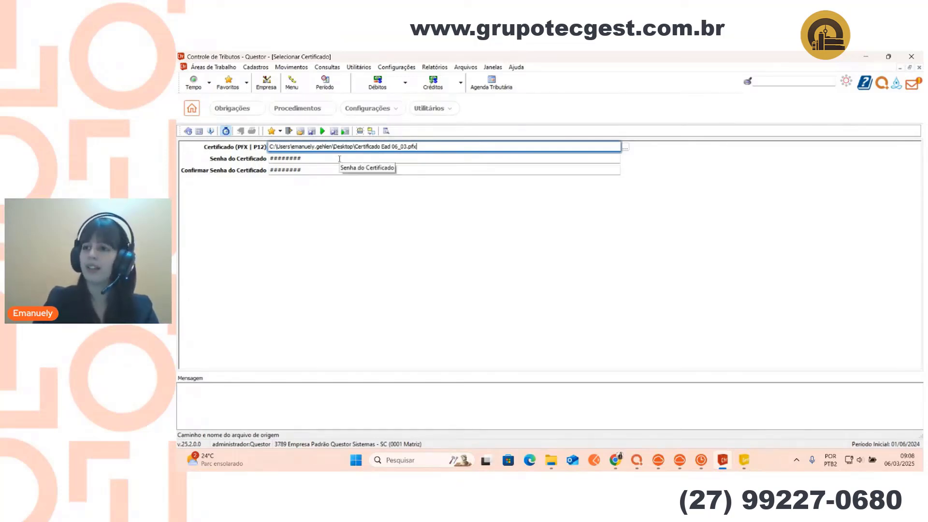
Switch back to the Google Slides presentation and read the Agendamento pelo Quiu slide.
click(613, 459)
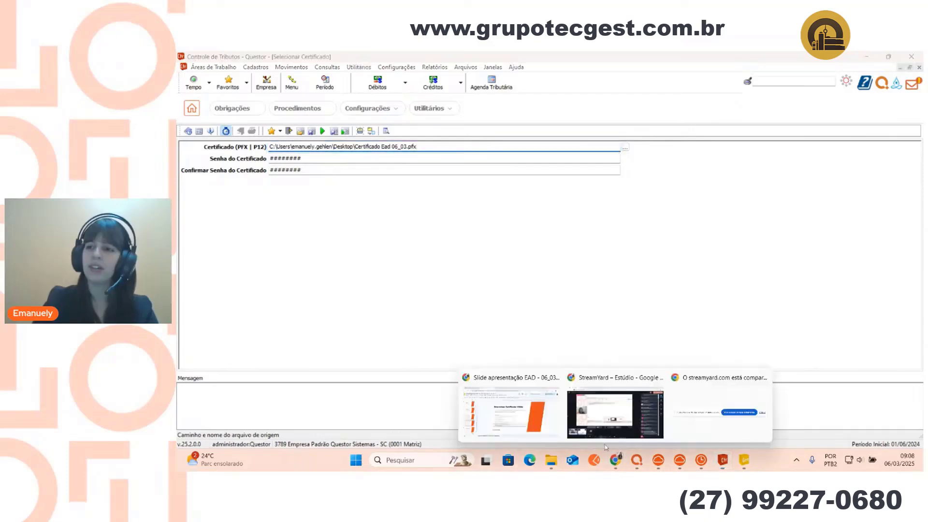
click(544, 420)
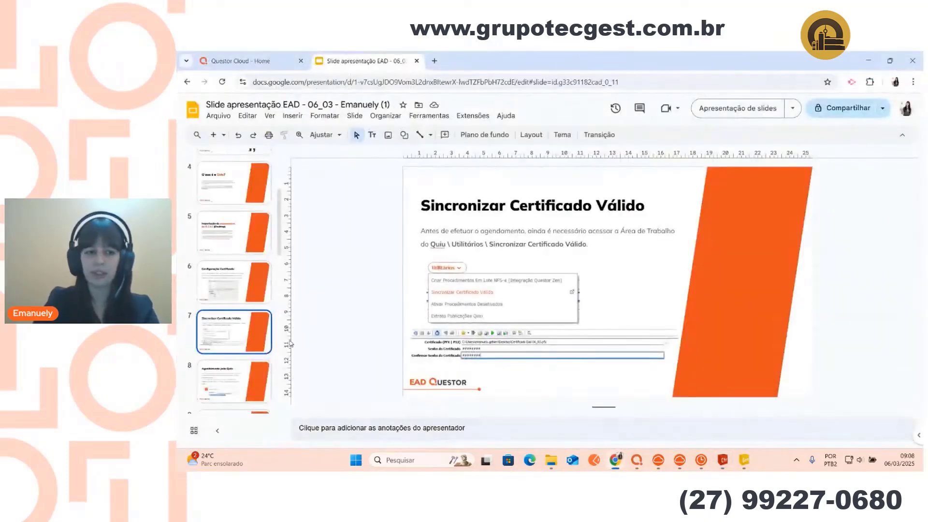
click(241, 381)
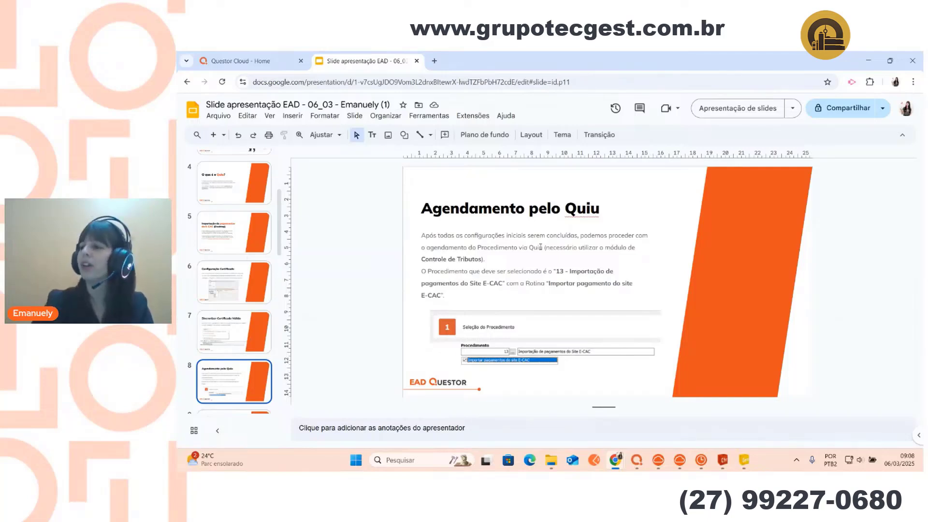
Switch to Controle de Tributos and start scheduling a new Quiu procedure from the procedures overview.
click(726, 459)
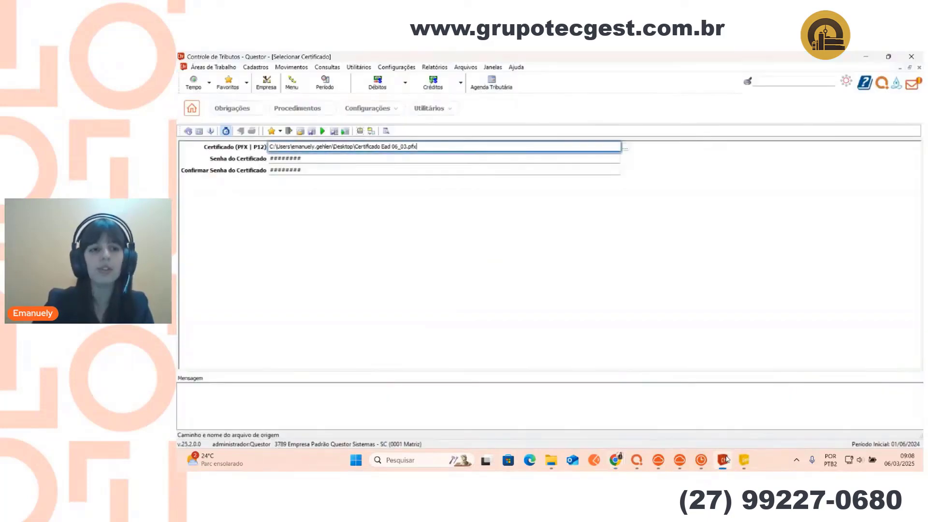
click(299, 111)
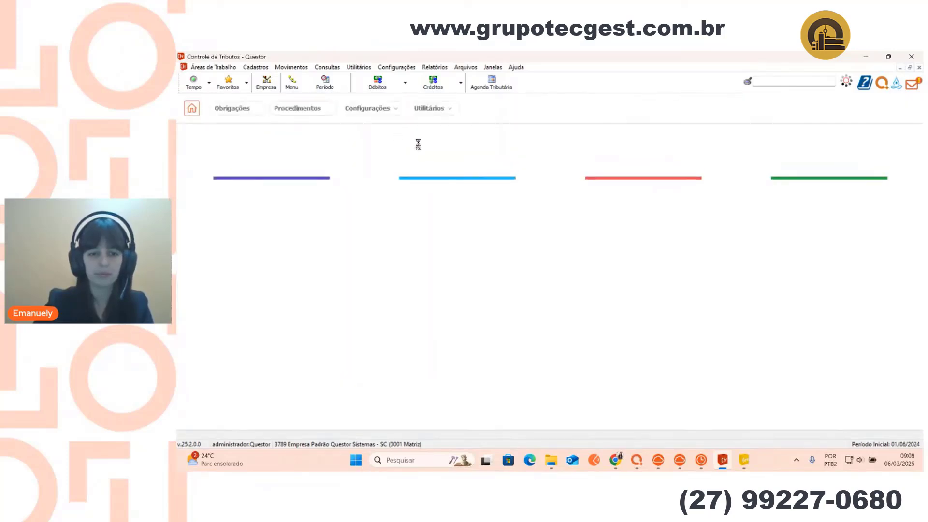
click(615, 210)
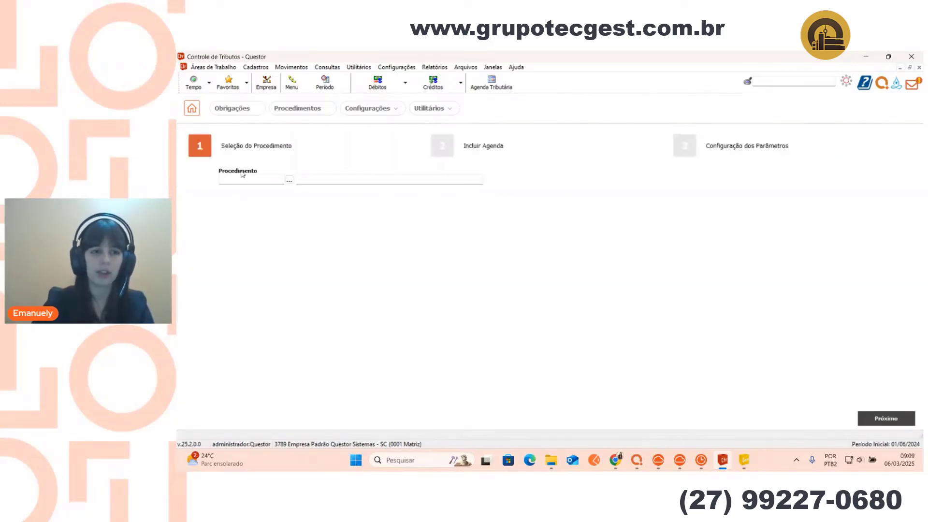
Select procedure 13, Importação de pagamentos do Site E-CAC, enable its Importar pagamentos do site E-CAC routine, and continue to Incluir Agenda.
click(292, 182)
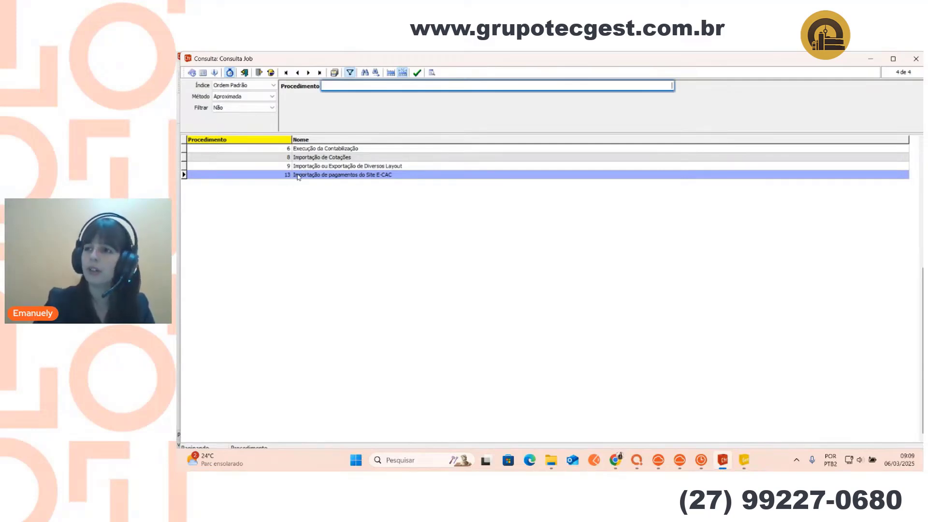
double_click(298, 175)
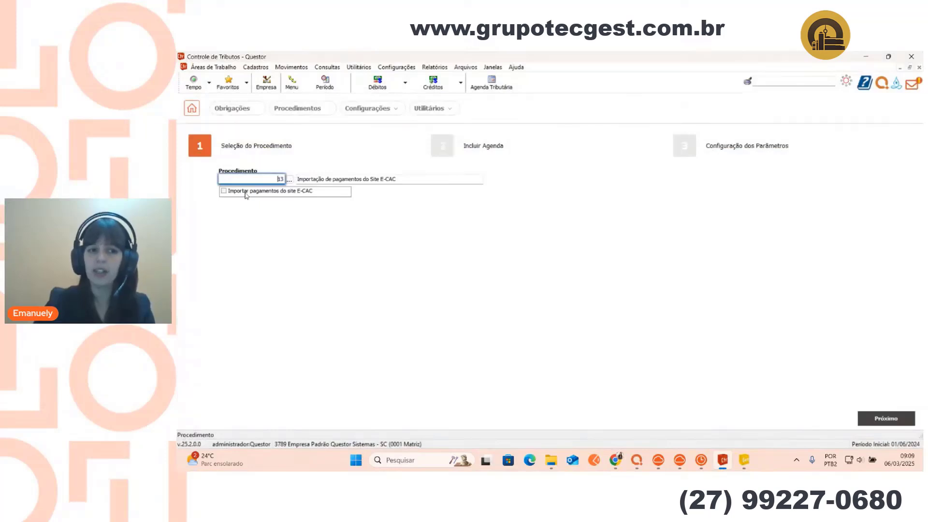
click(224, 192)
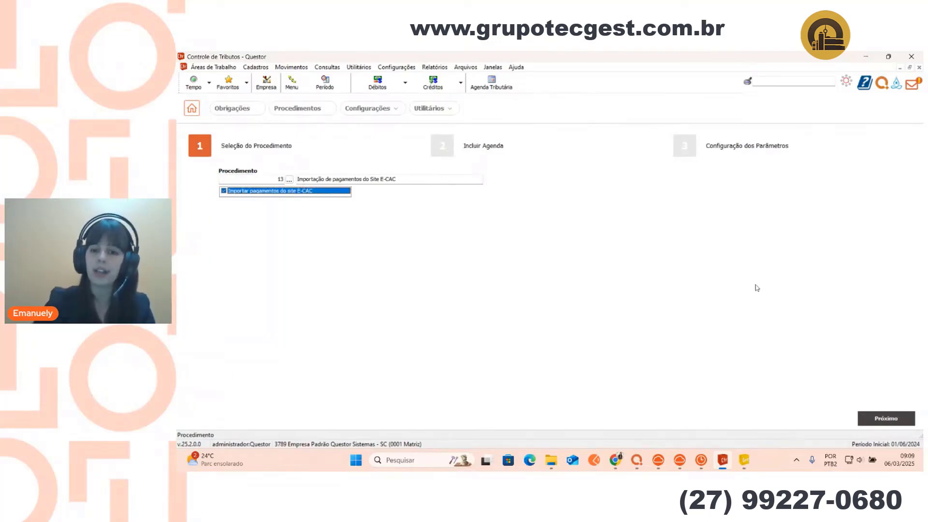
click(901, 428)
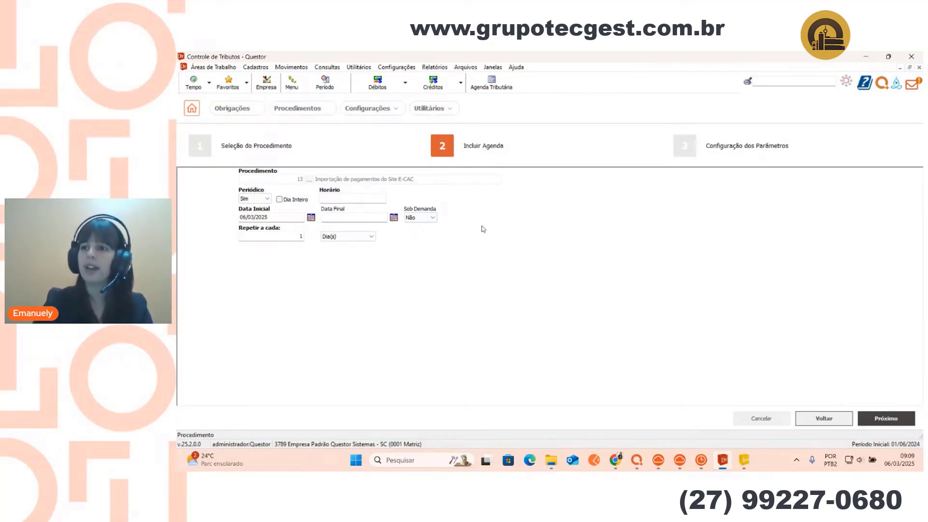
Try the schedule with Periódico set to Não and return it to Sim.
click(253, 198)
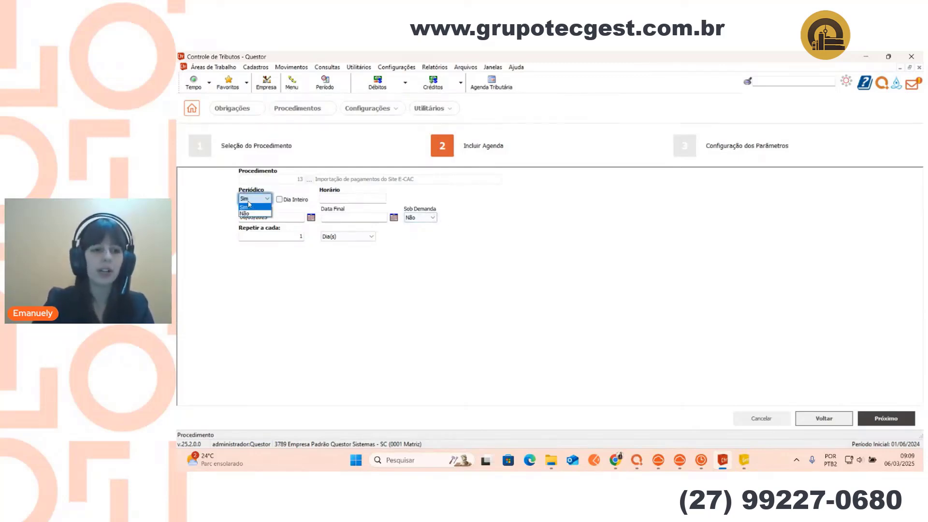
click(250, 214)
click(339, 198)
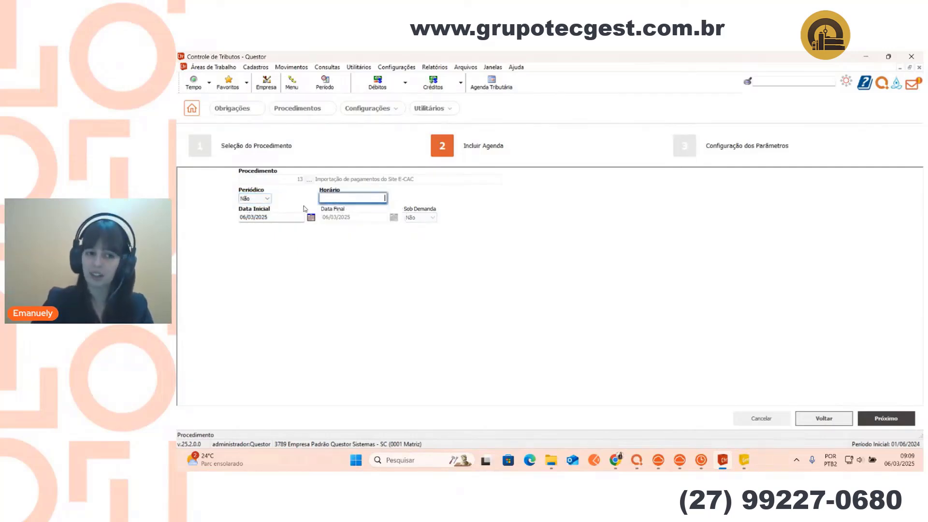
click(257, 199)
click(257, 207)
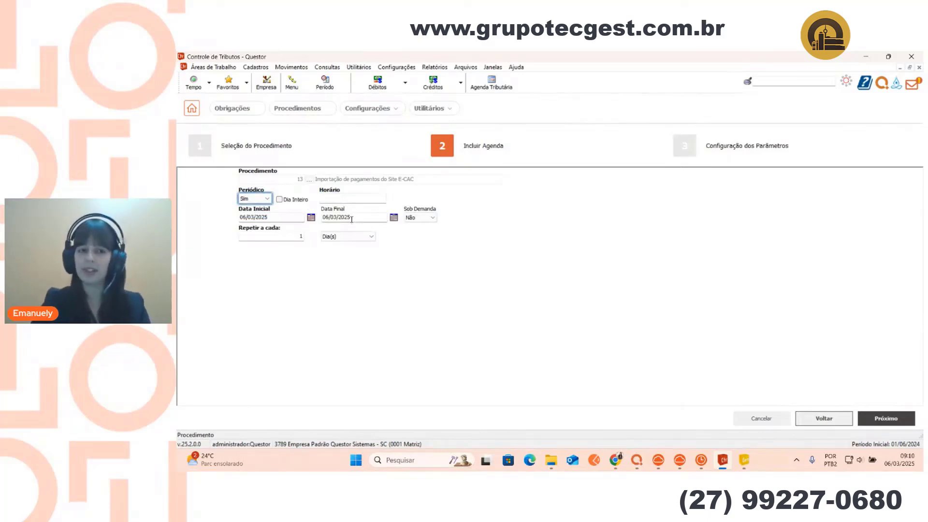
Set the schedule's Data Final to 31/12/2025 and its Horário to 09:15.
click(271, 217)
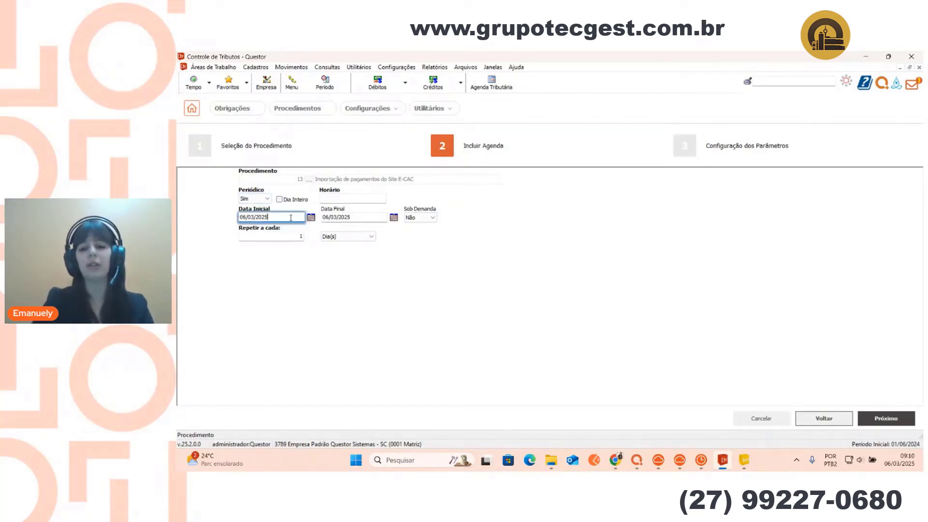
key(Tab)
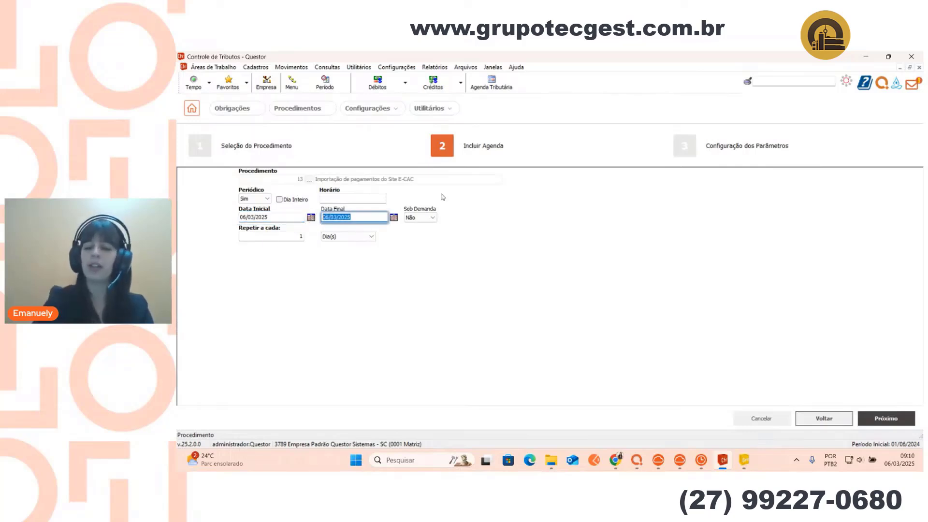
text(31/12/2022)
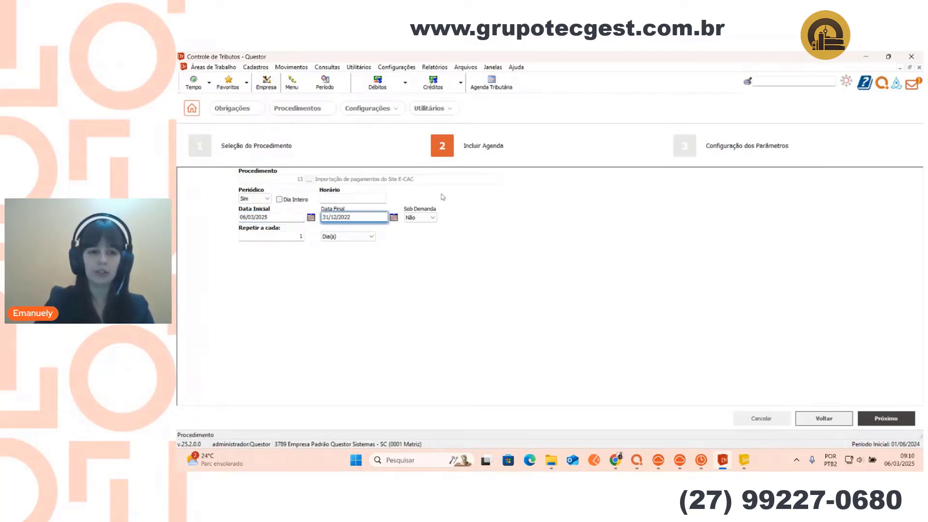
key(BackSpace)
text(5)
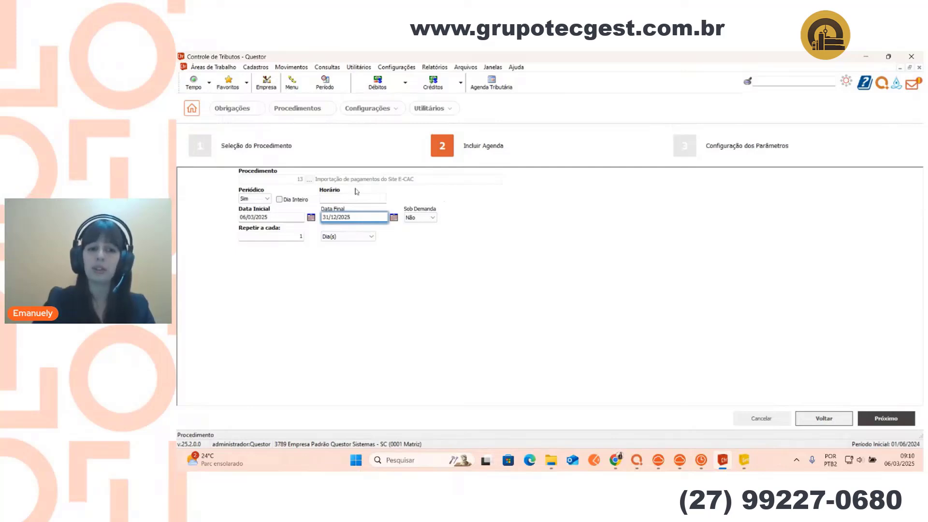
click(340, 199)
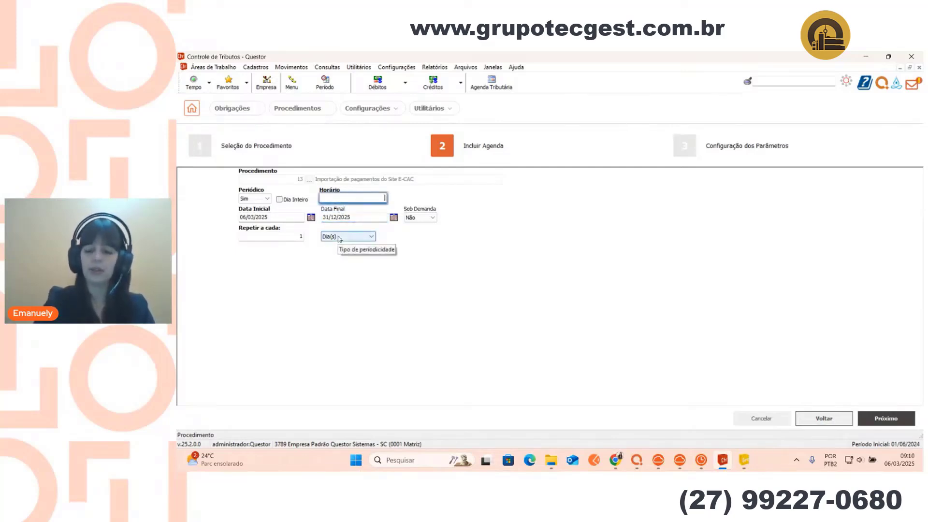
text(09:15)
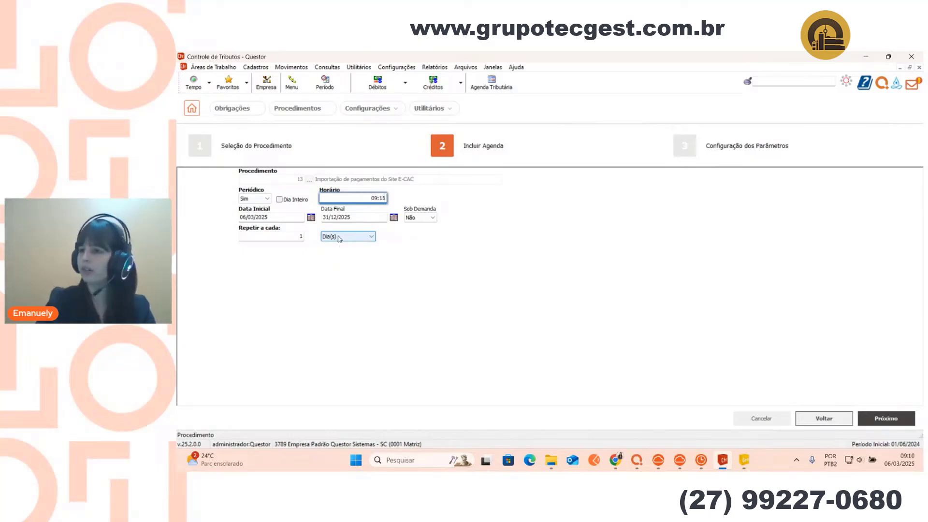
Set the schedule to repeat every 3 Mês(es) and review the other periodicity options.
click(279, 236)
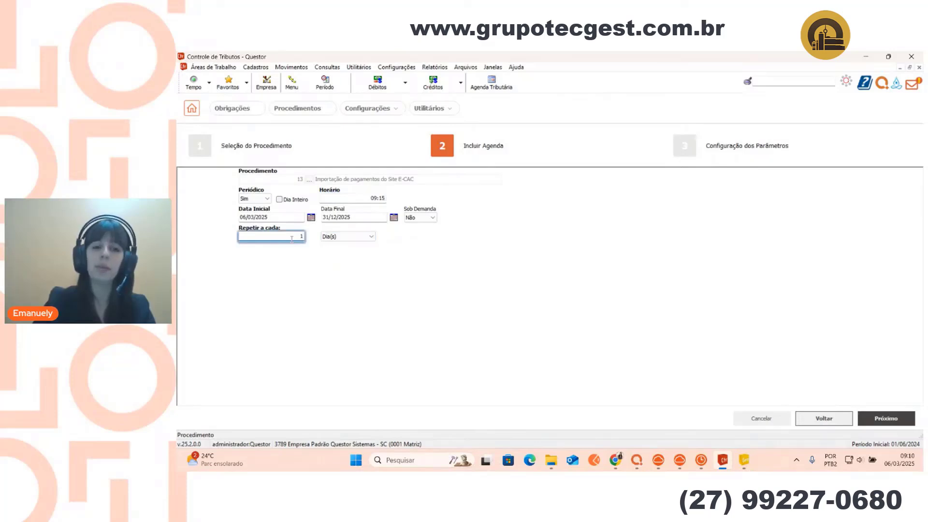
click(328, 236)
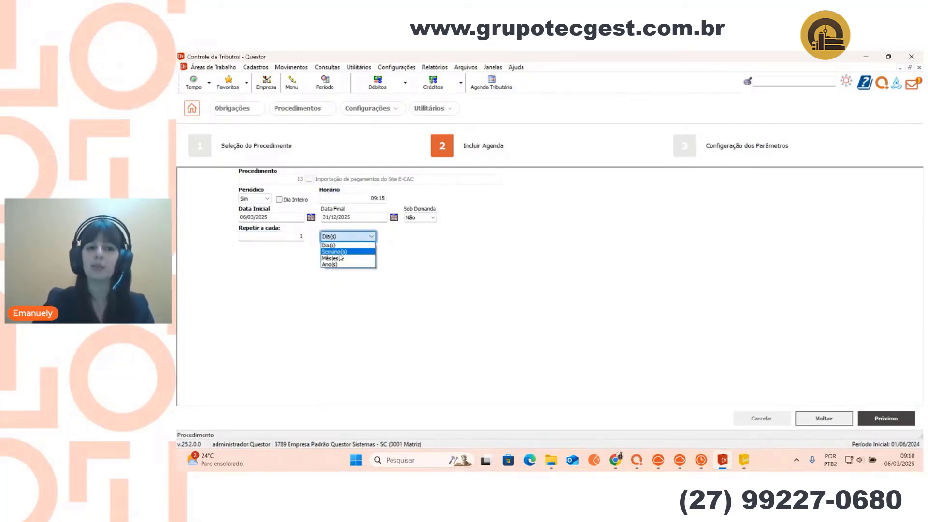
click(290, 236)
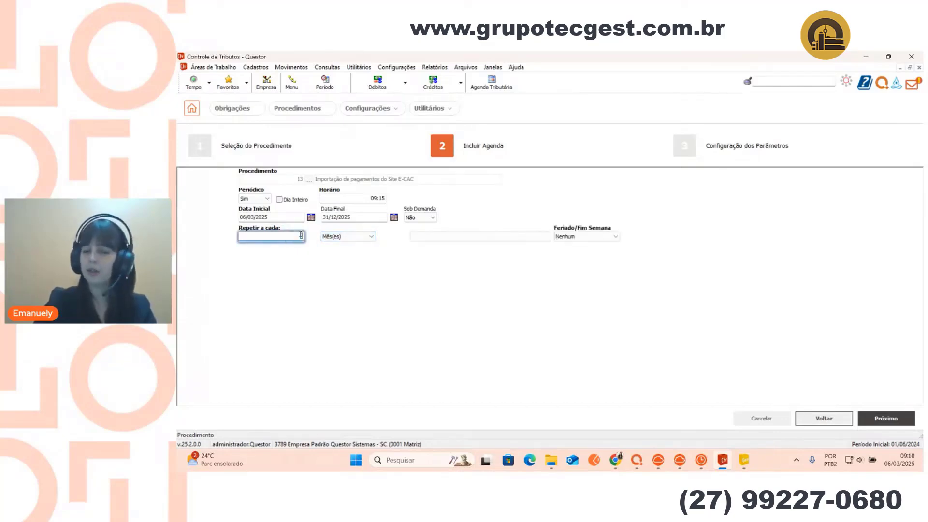
text(3)
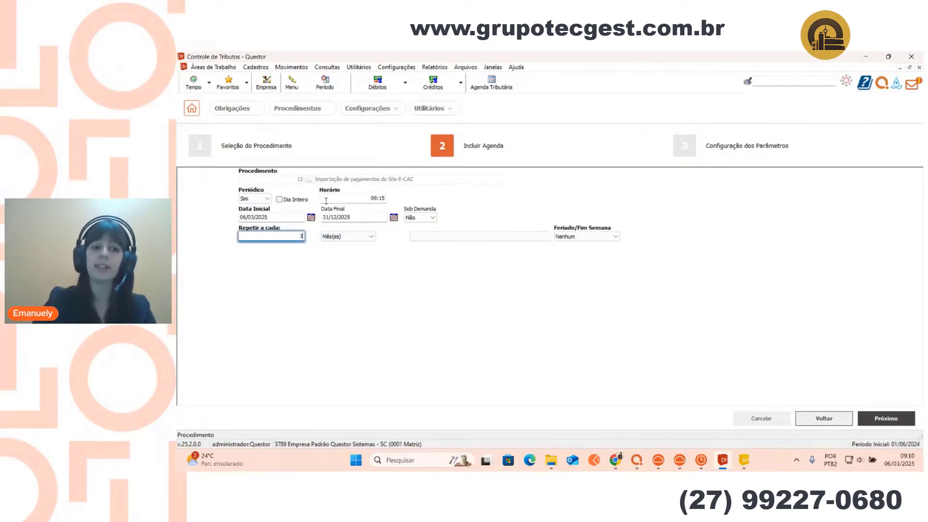
click(337, 237)
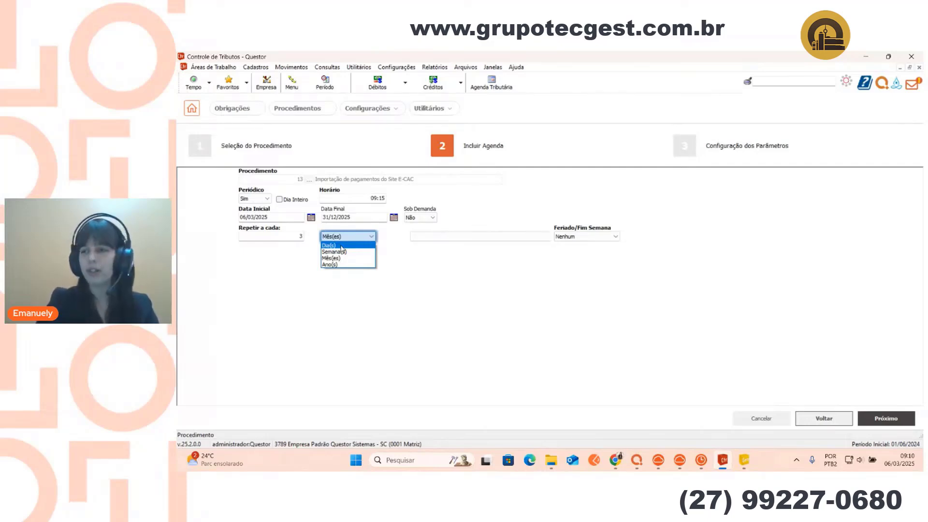
Set Periódico to Não with Horário 09:12, and continue to Configuração dos Parâmetros.
click(261, 199)
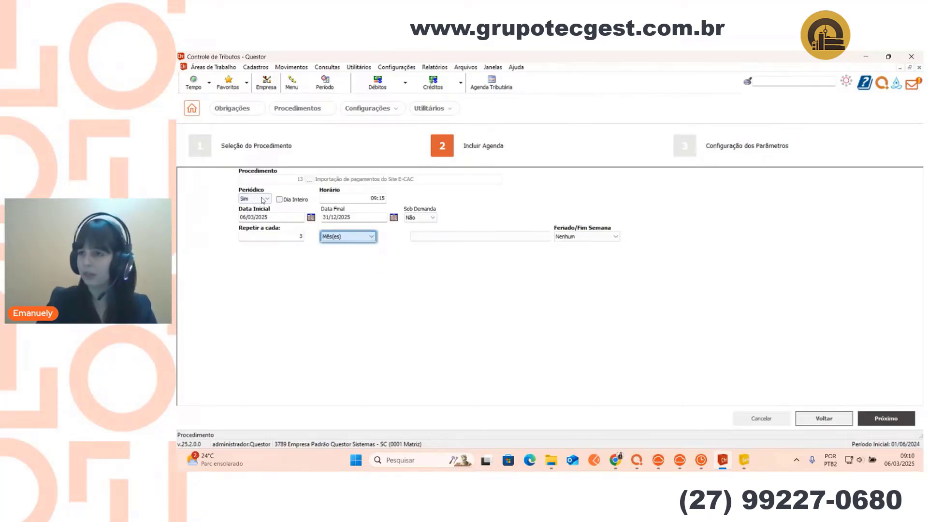
click(261, 200)
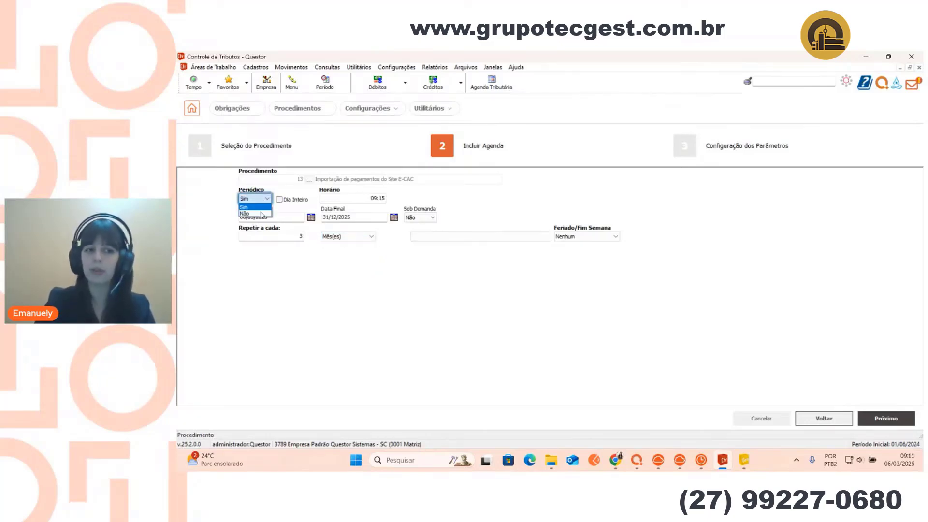
click(261, 214)
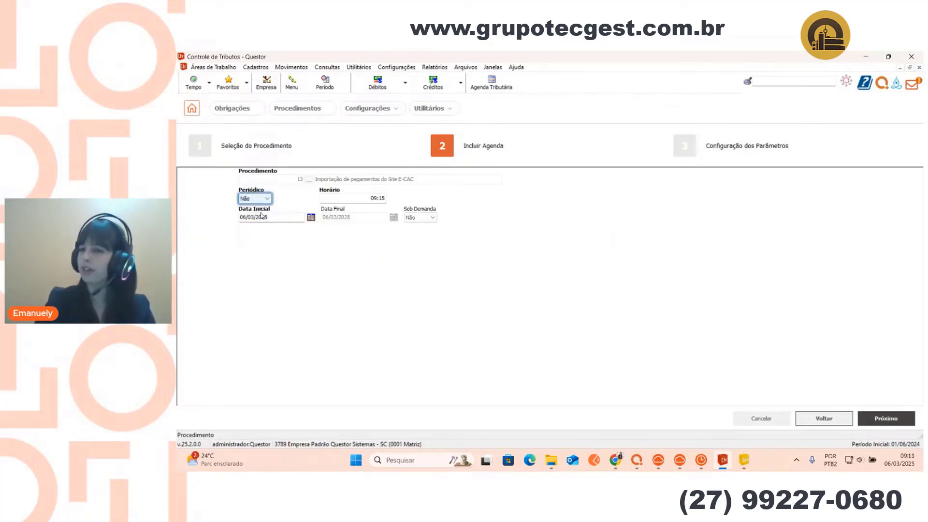
click(372, 198)
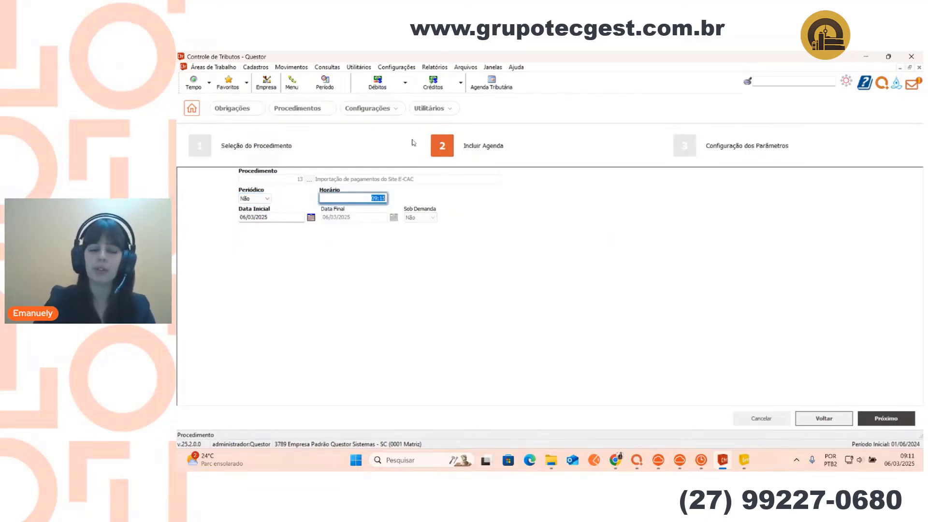
text(0912)
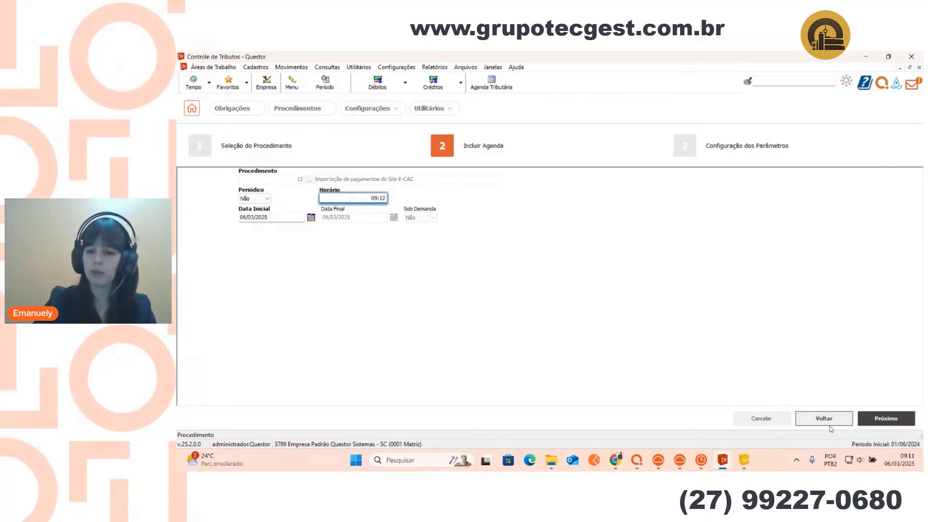
click(908, 419)
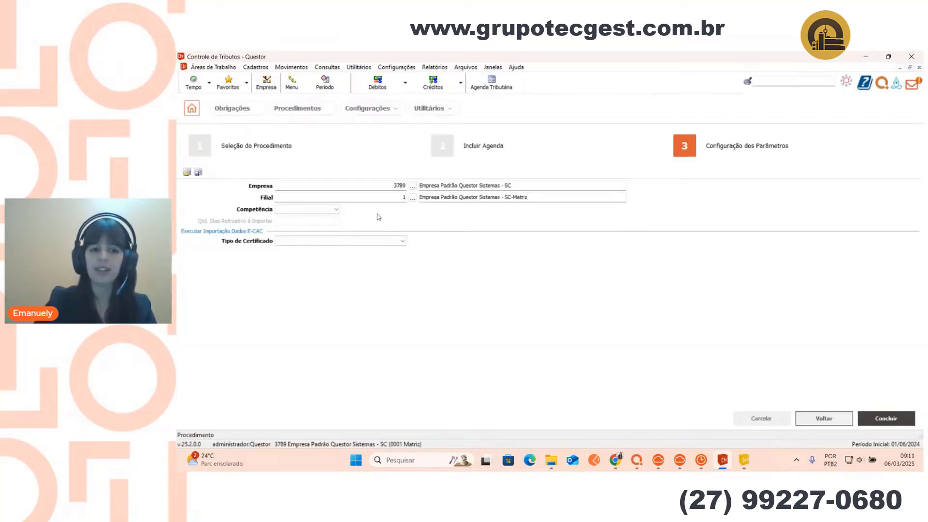
Set Competência to Mês Anterior and Tipo de Certificado to Procuração de Pessoa Jurídica - CNPJ.
click(329, 209)
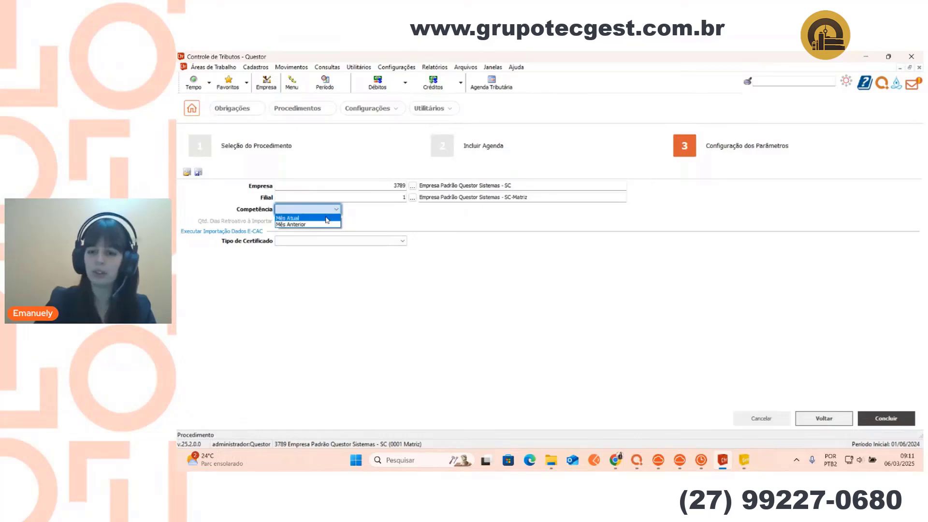
click(301, 224)
click(301, 241)
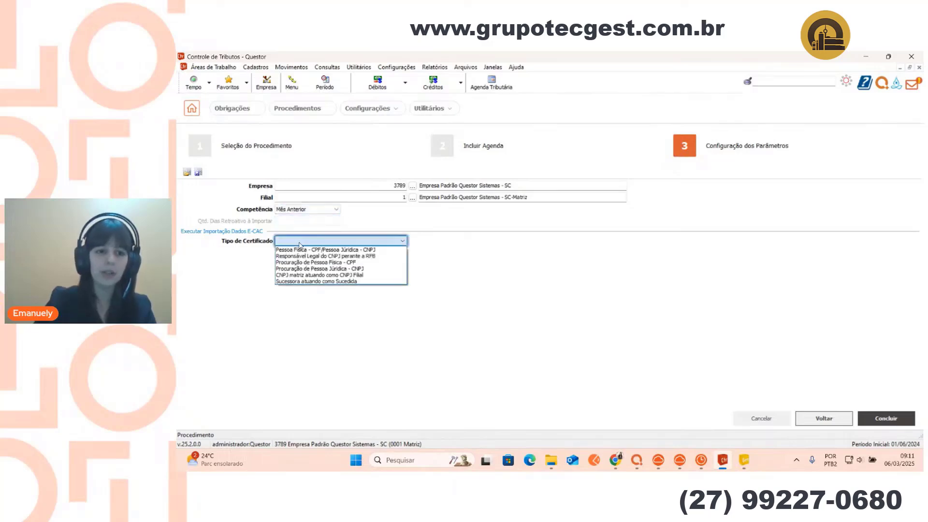
click(346, 268)
Go back to Incluir Agenda, set the Horário to 09:13, and return to Configuração dos Parâmetros.
click(824, 418)
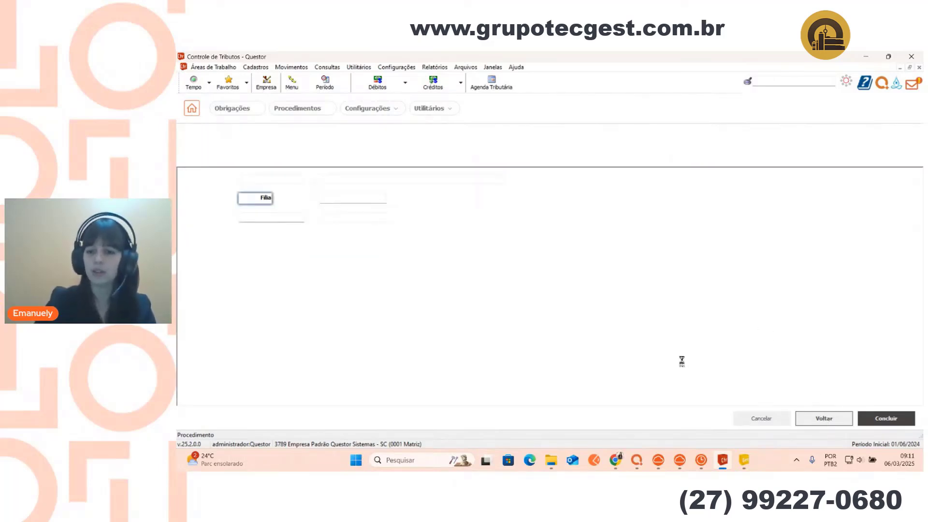
click(353, 197)
text(0913)
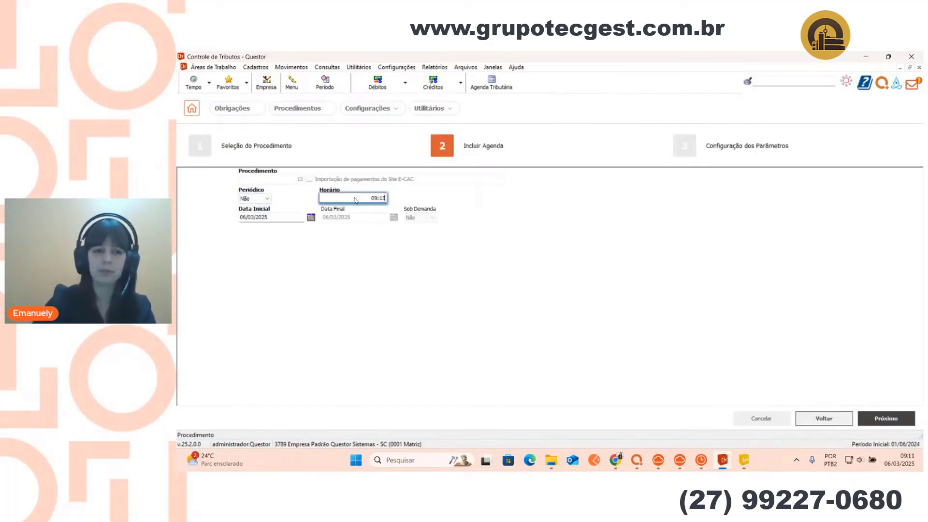
click(897, 423)
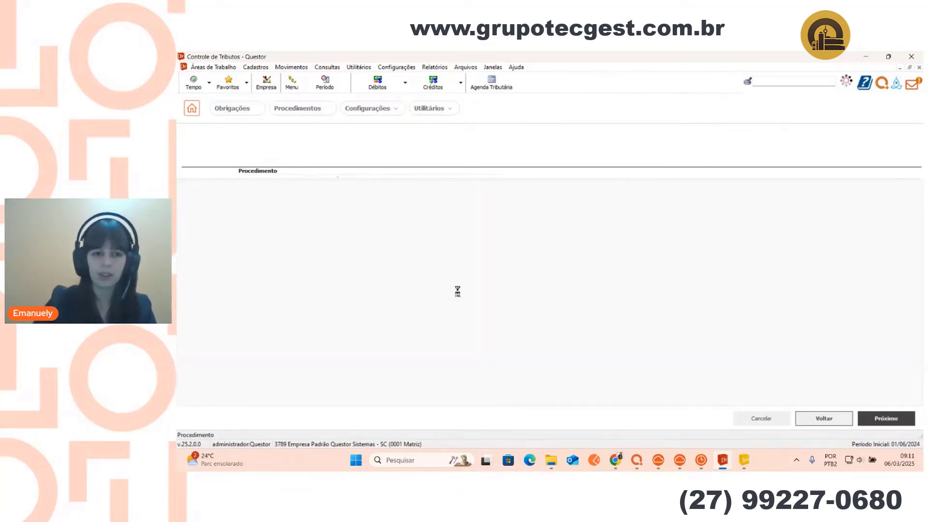
Choose Mês Anterior as Competência and Procuração de Pessoa Jurídica - CNPJ as Tipo de Certificado, and finish the scheduling.
click(332, 211)
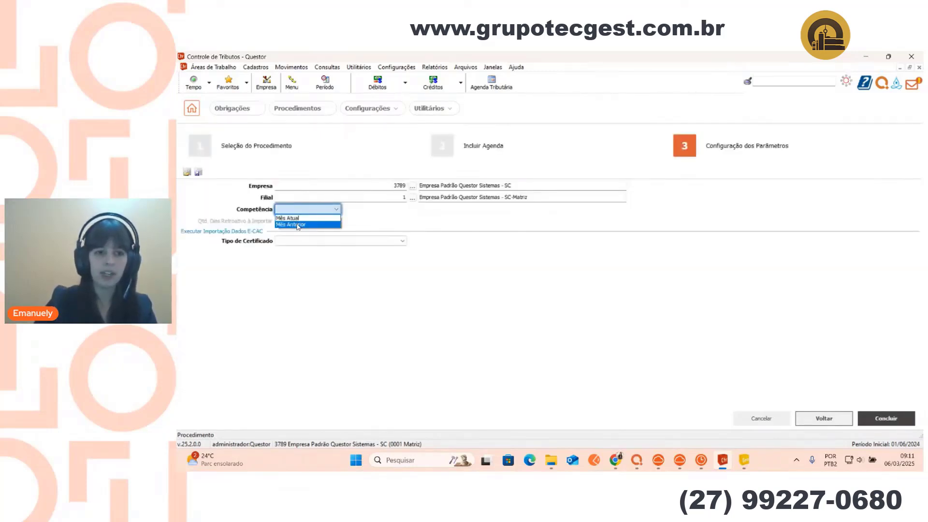
click(299, 218)
click(300, 240)
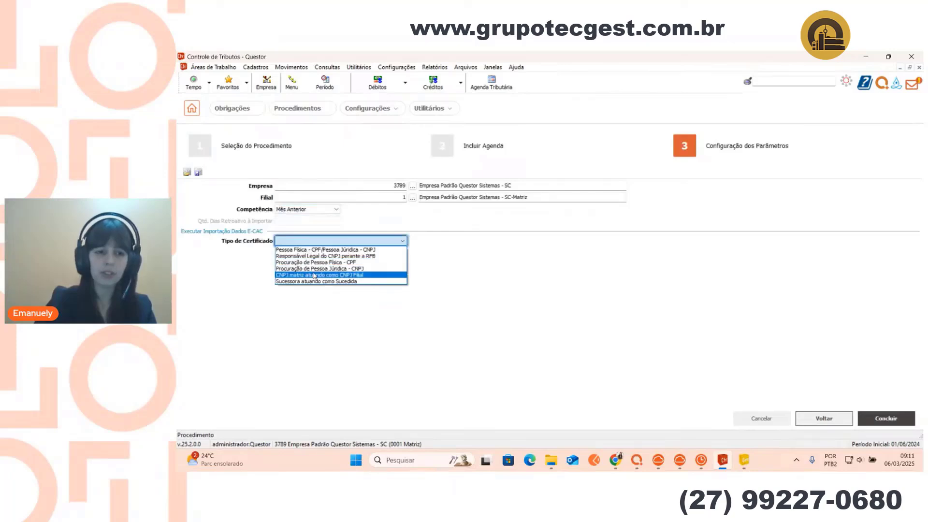
click(326, 268)
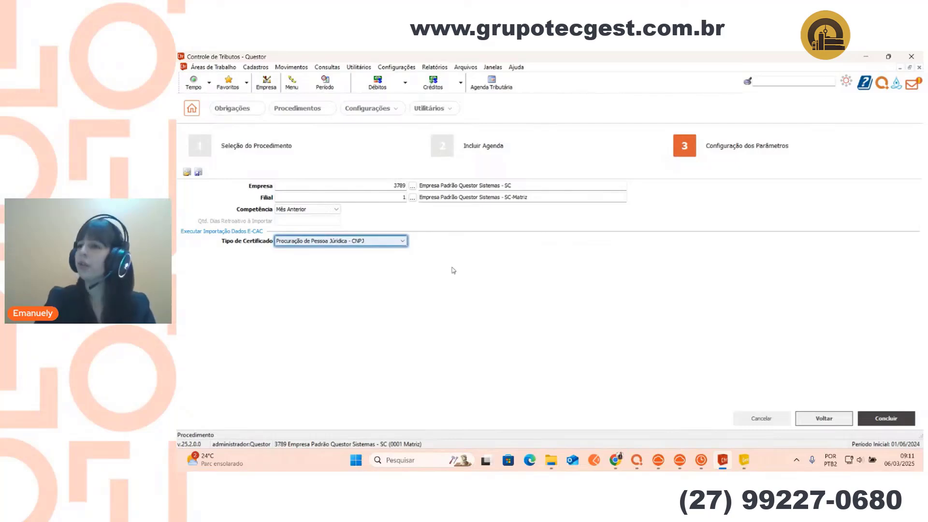
click(902, 418)
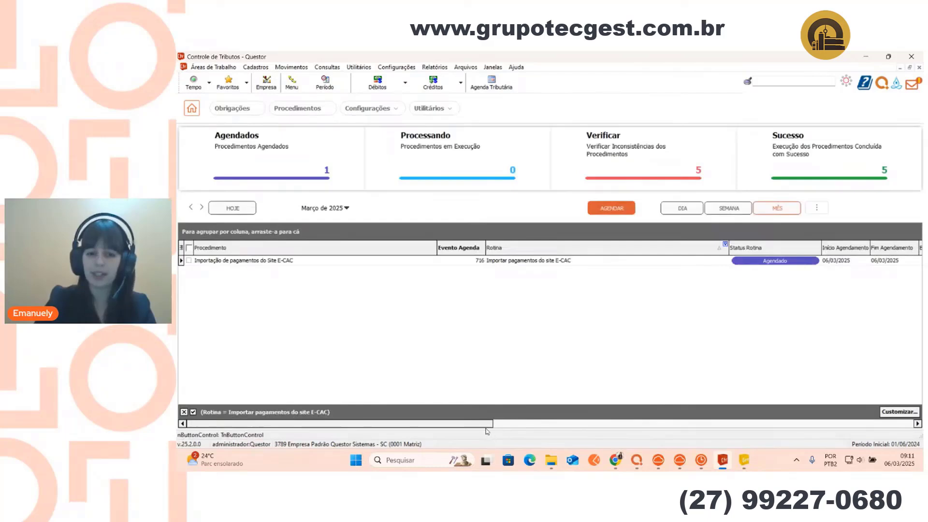
Check the running nHttp, nHttpexe and nJobExe console windows and return to the Controle de Tributos procedures overview.
drag(483, 424, 437, 395)
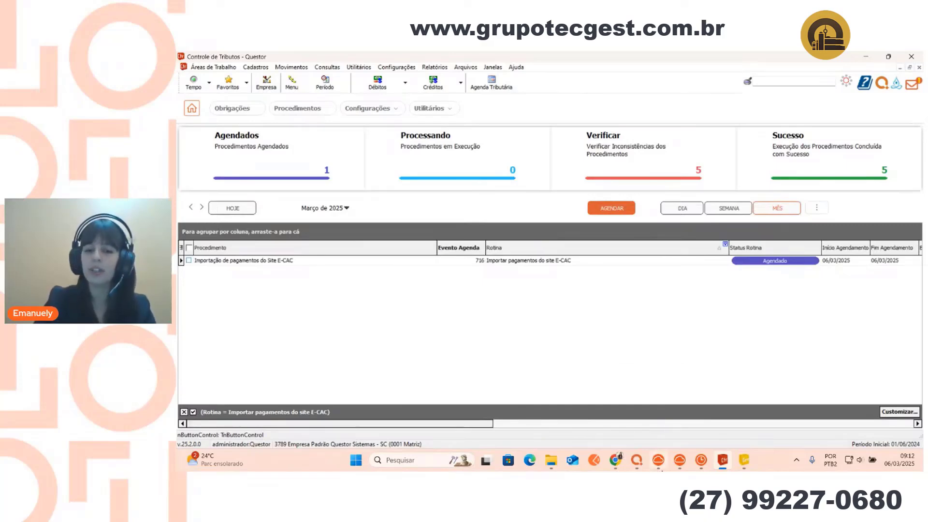
click(659, 460)
click(679, 460)
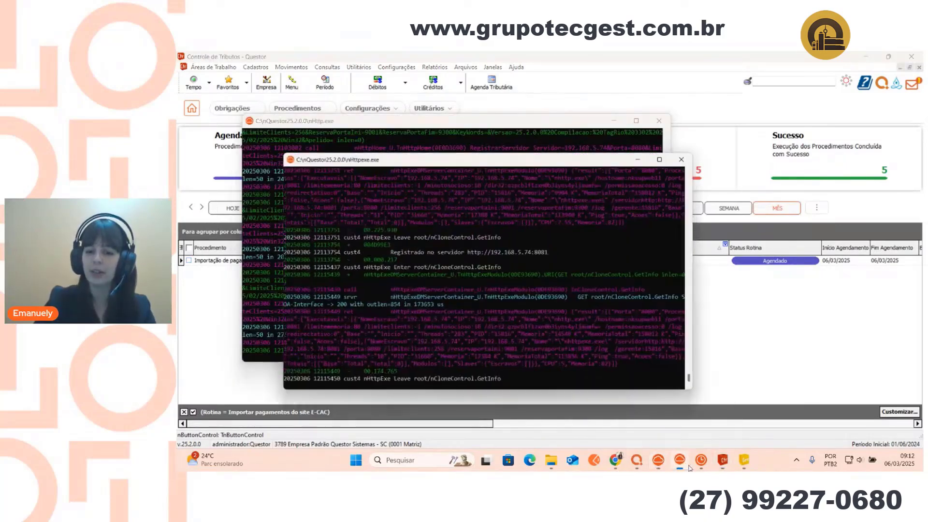
click(701, 460)
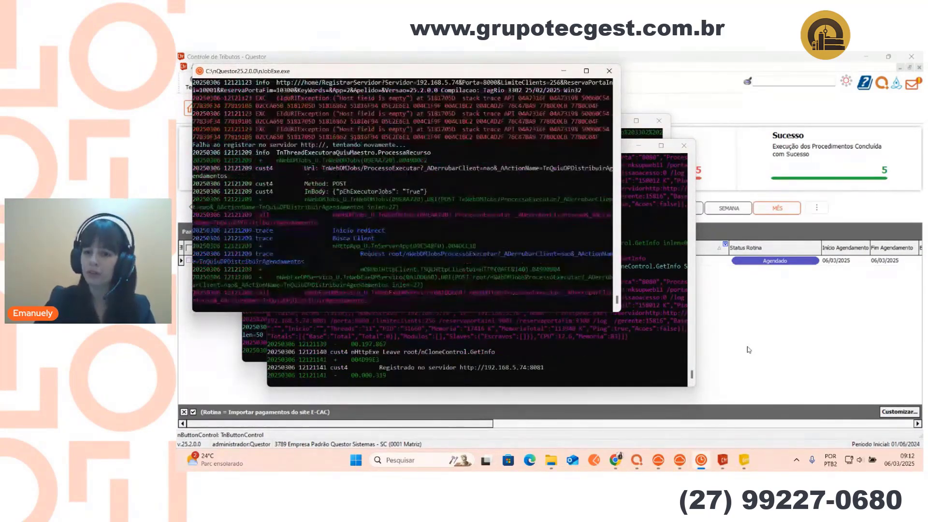
click(749, 350)
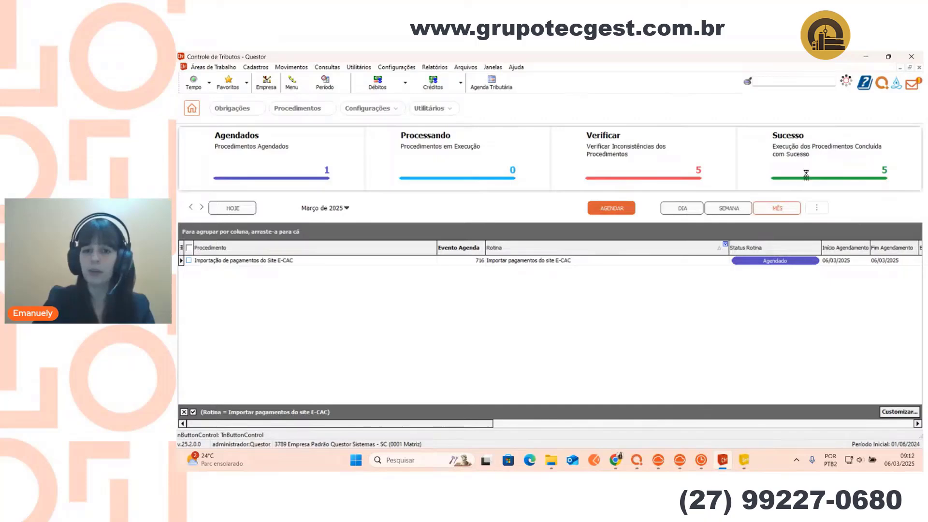
List the procedures under Sucesso, view the execution result of the second E-CAC payment import, and close it.
click(817, 158)
drag(435, 428, 868, 445)
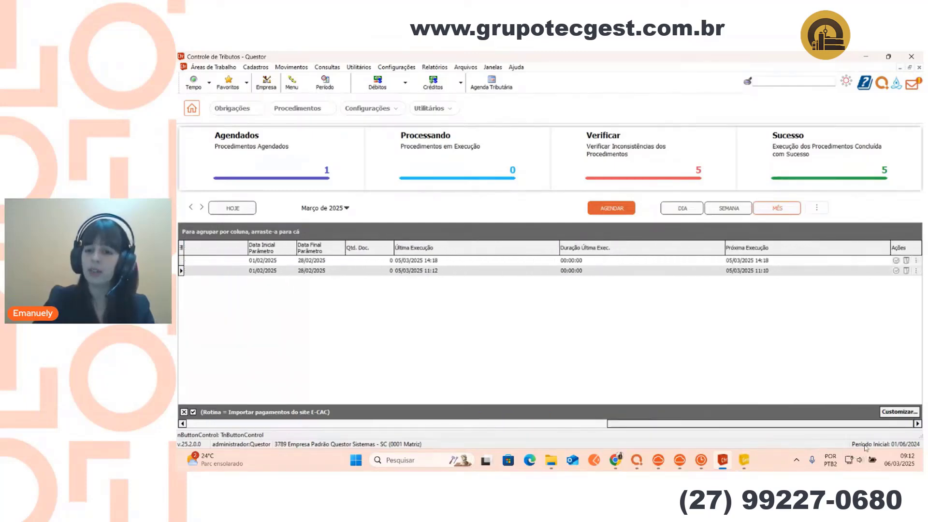
click(897, 271)
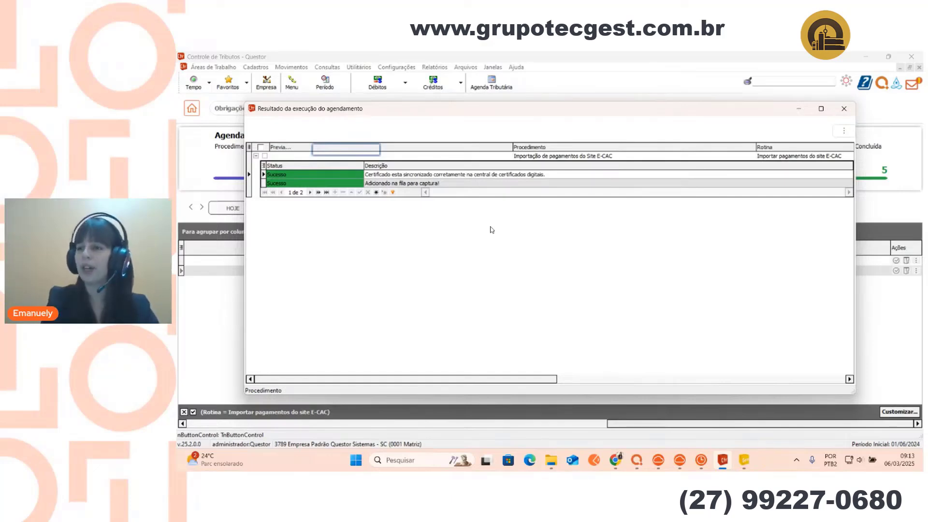
click(844, 108)
Switch to the Google Slides presentation and read slide 9, Acompanhamento da Captura, and the screenshots on slide 10.
mouse_move(612, 461)
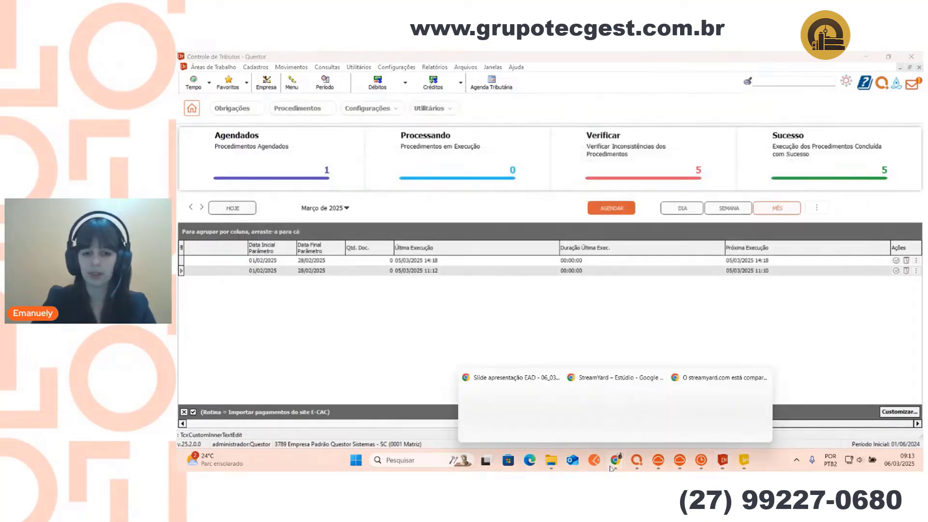
click(503, 406)
scroll(234, 368, down, 3)
click(234, 339)
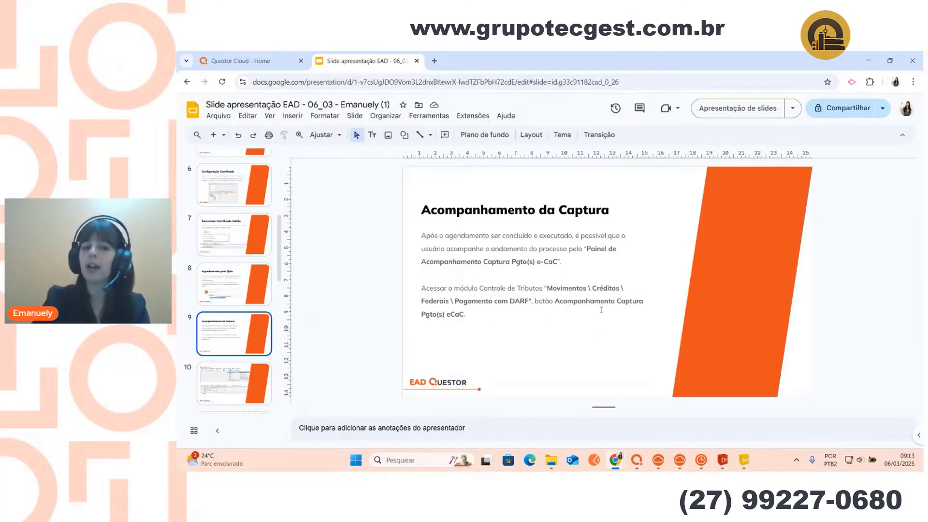
click(213, 384)
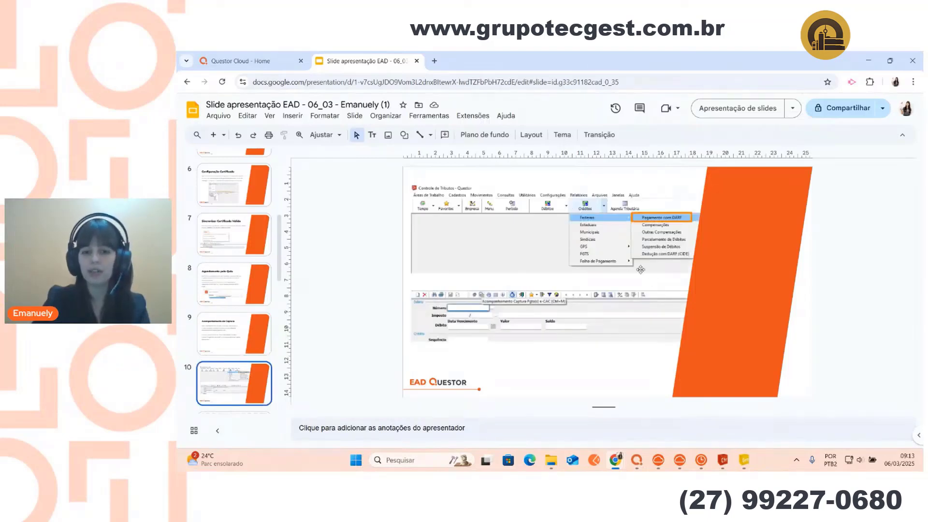
Switch to Controle de Tributos and open the e-CAC payment capture tracking from the federal credits Pagamento com DARF record.
click(733, 461)
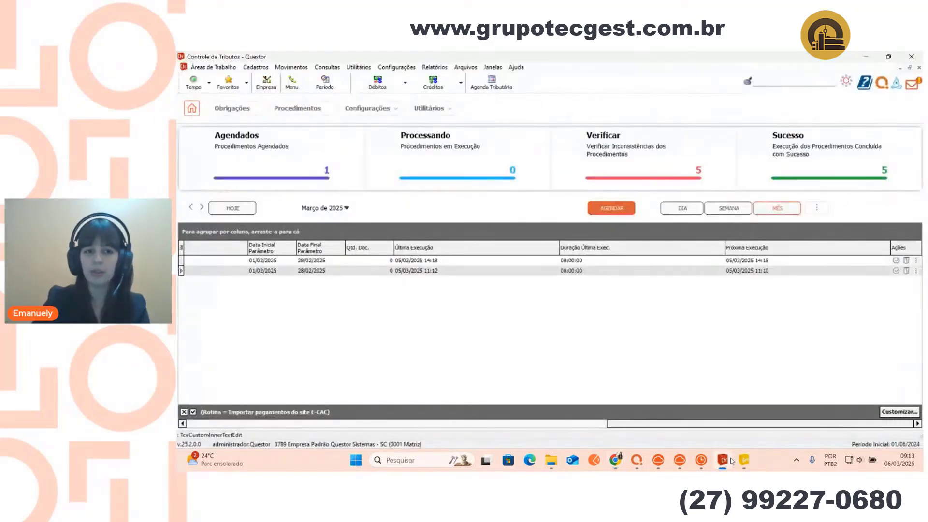
click(460, 82)
mouse_move(462, 104)
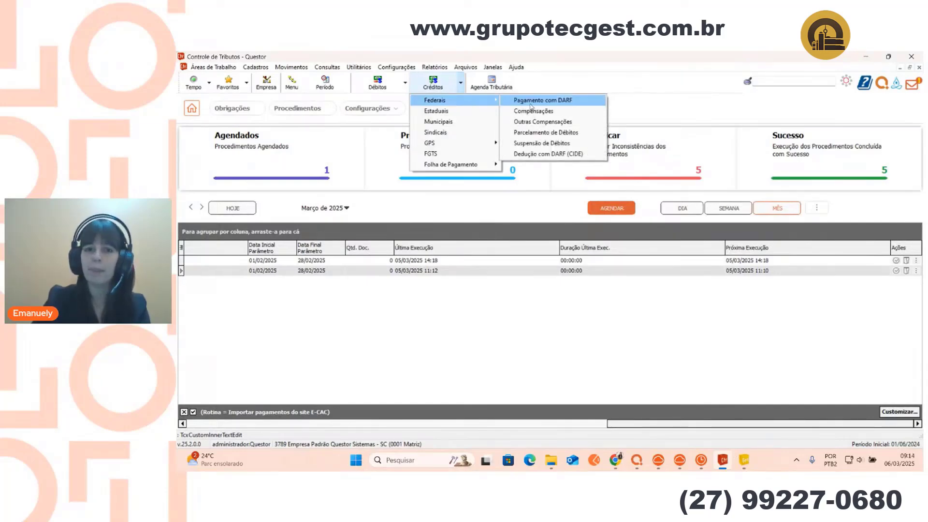
click(534, 101)
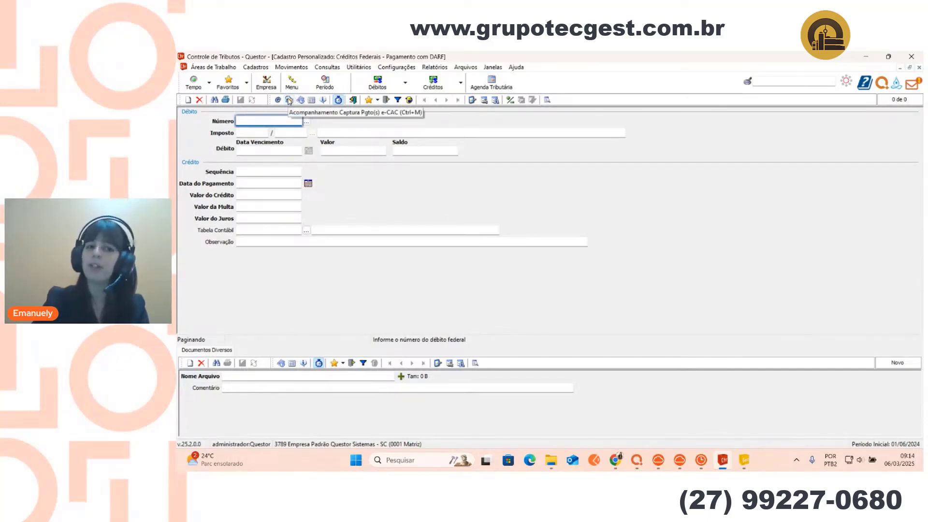
click(289, 100)
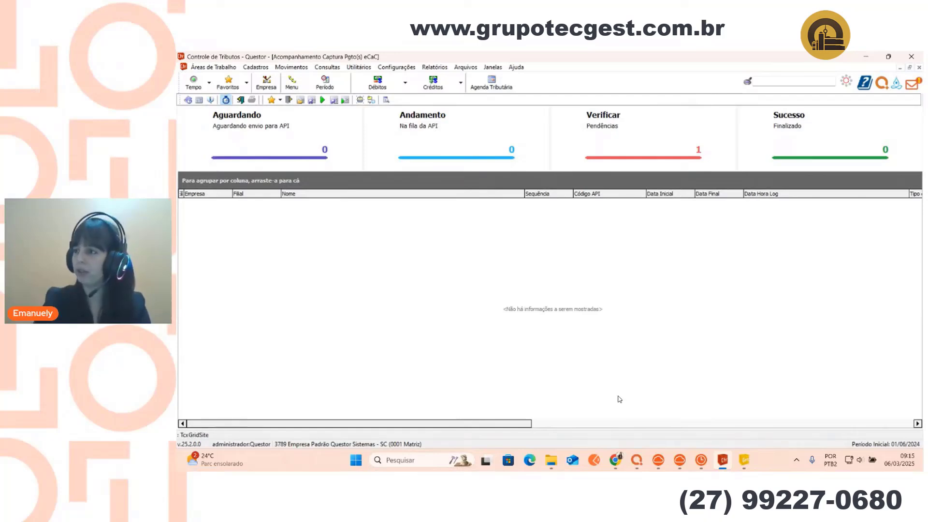
Switch back to the Google Slides presentation and show slide 11, Intervalo.
click(615, 460)
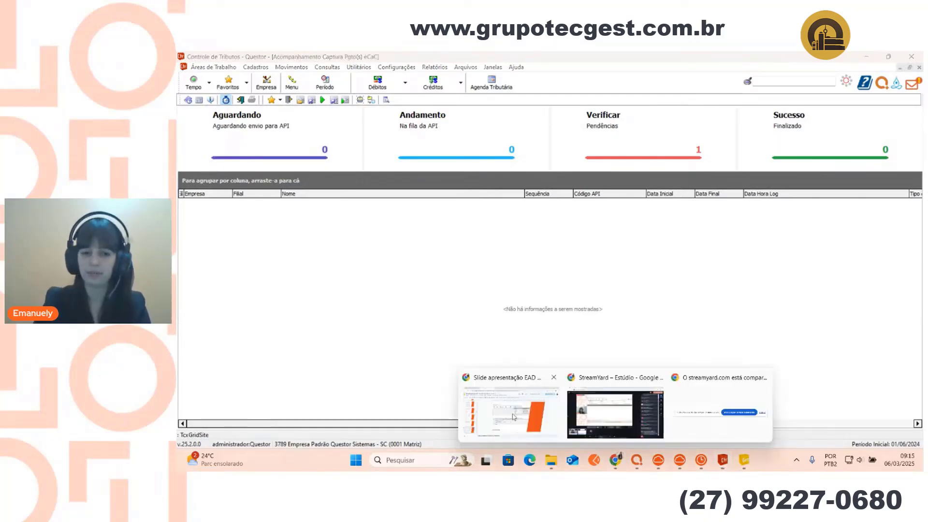
click(514, 417)
key(Down)
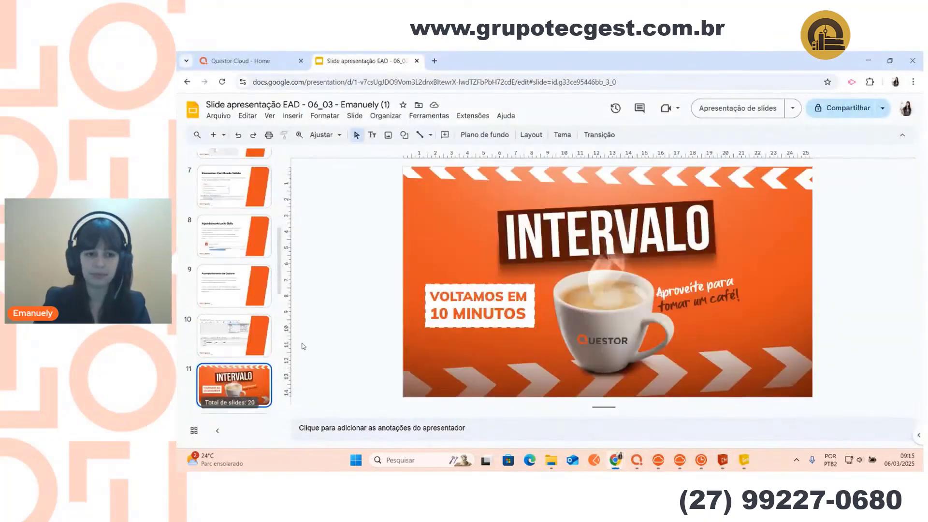
click(251, 348)
click(244, 374)
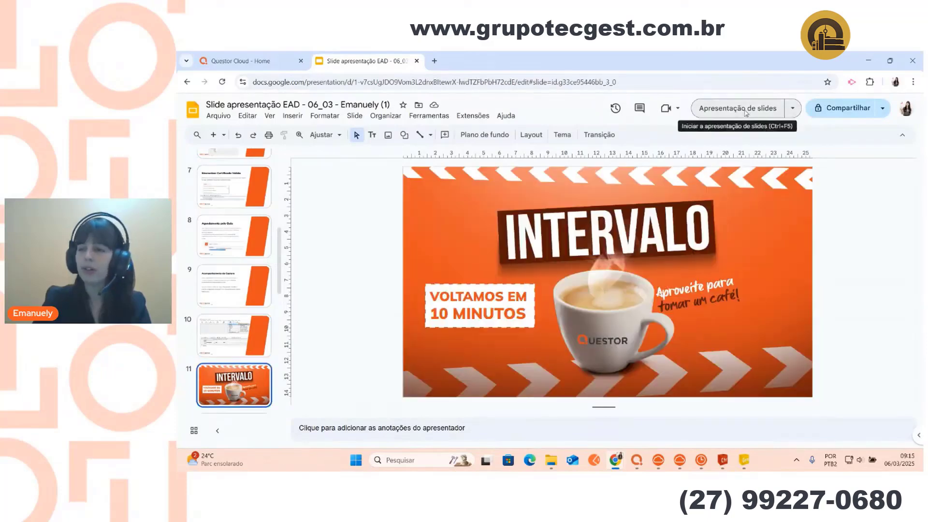
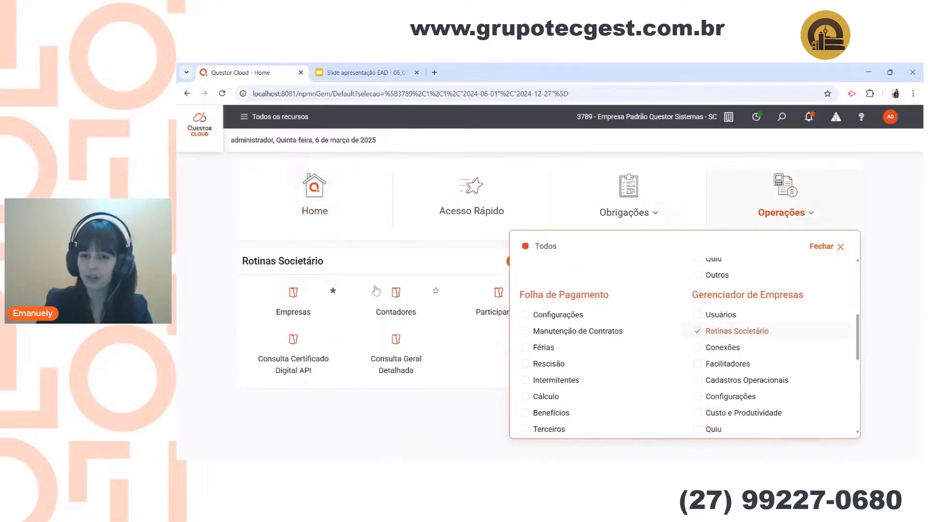
Check the Importação de pagamentos do E-CAC (Cloud) slide, return to Questor Cloud and start a new Certificado Outorga record.
click(238, 248)
click(362, 72)
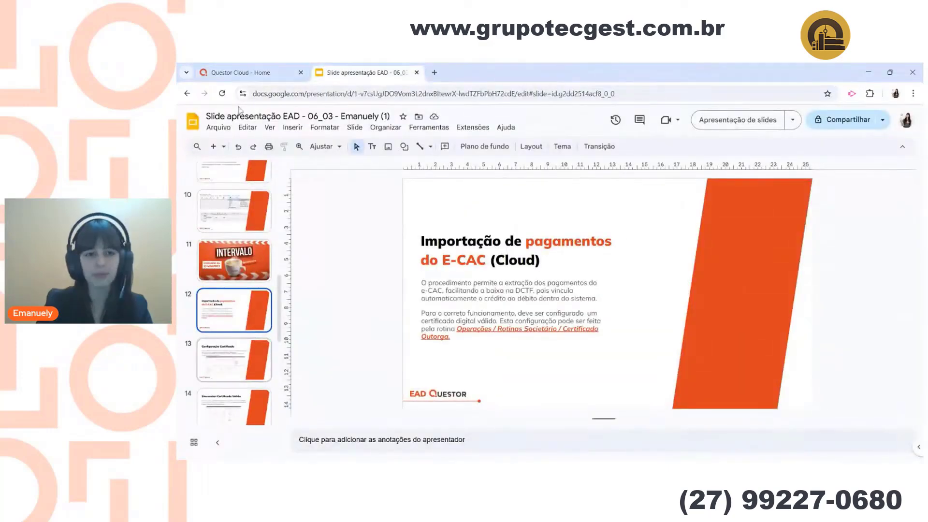
click(242, 72)
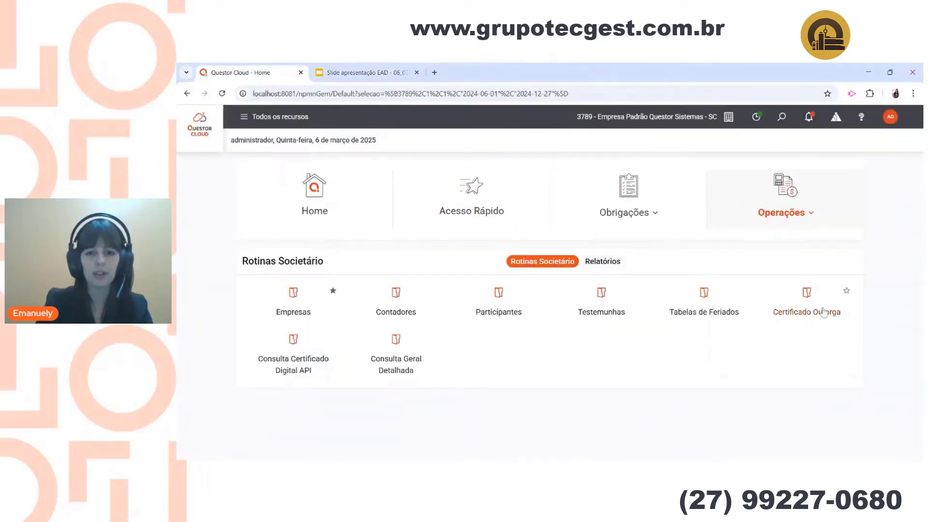
click(822, 312)
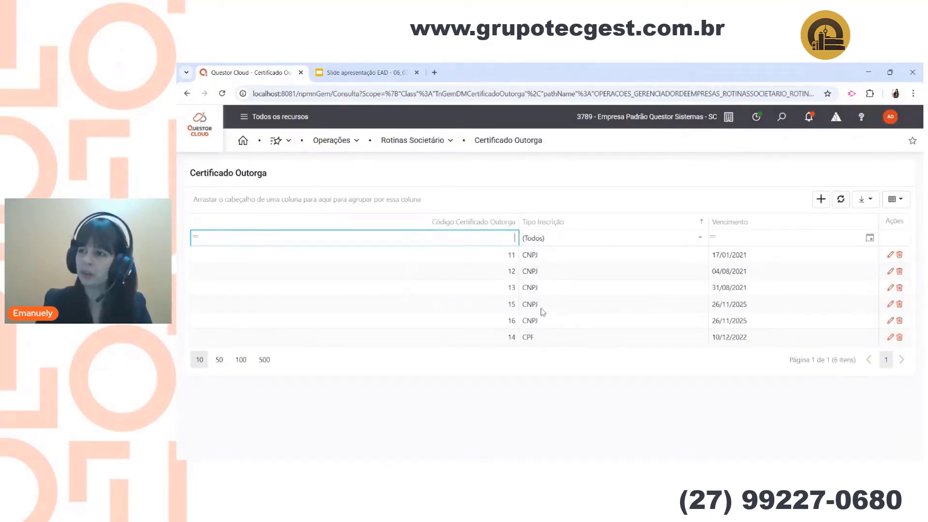
click(822, 199)
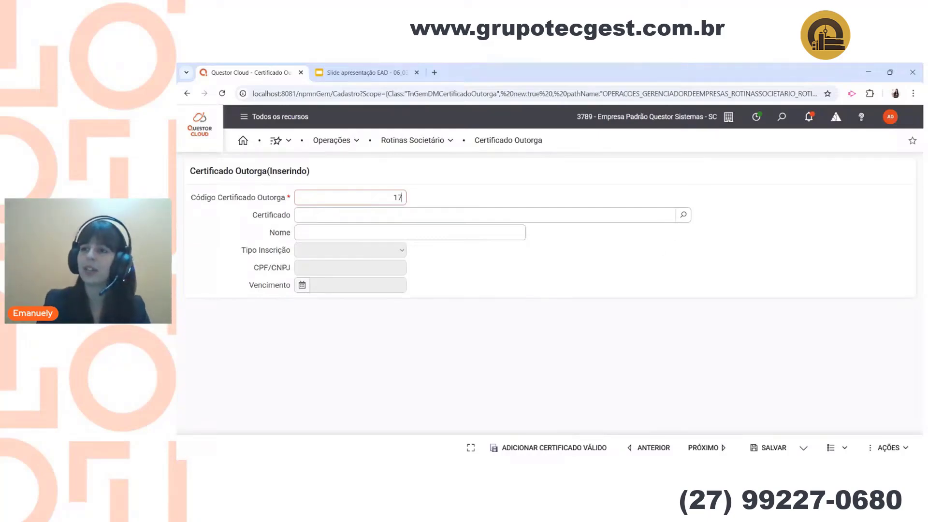
click(423, 145)
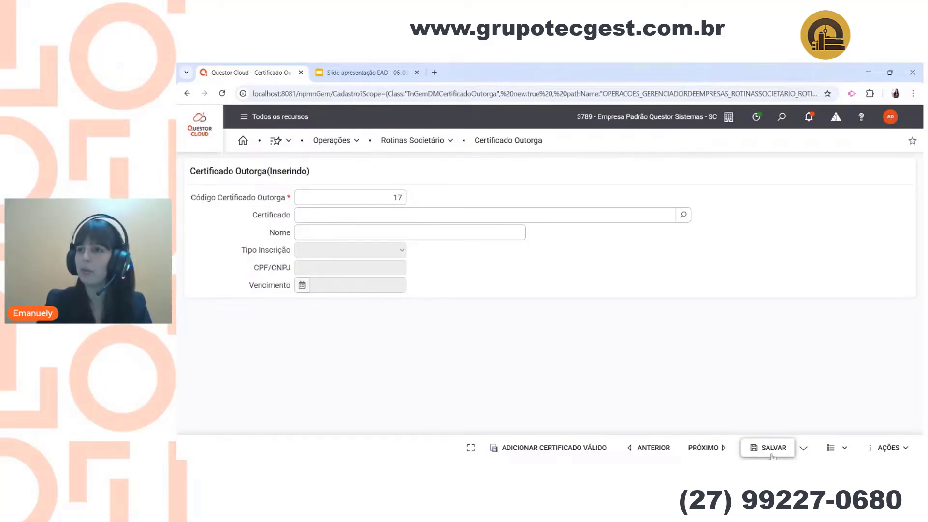
Read slide 13, Configuração Certificado, and open the Empresas listing of Rotinas Societário in Questor Cloud.
click(365, 72)
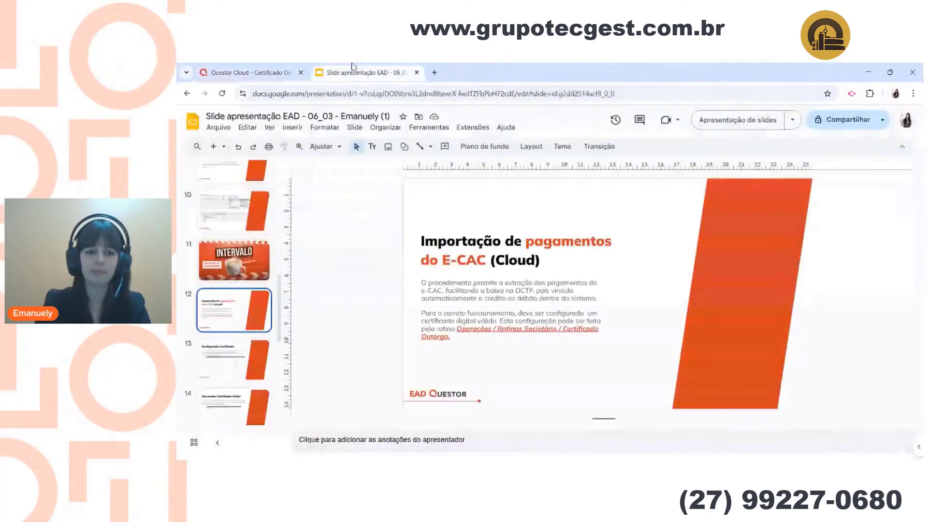
click(247, 360)
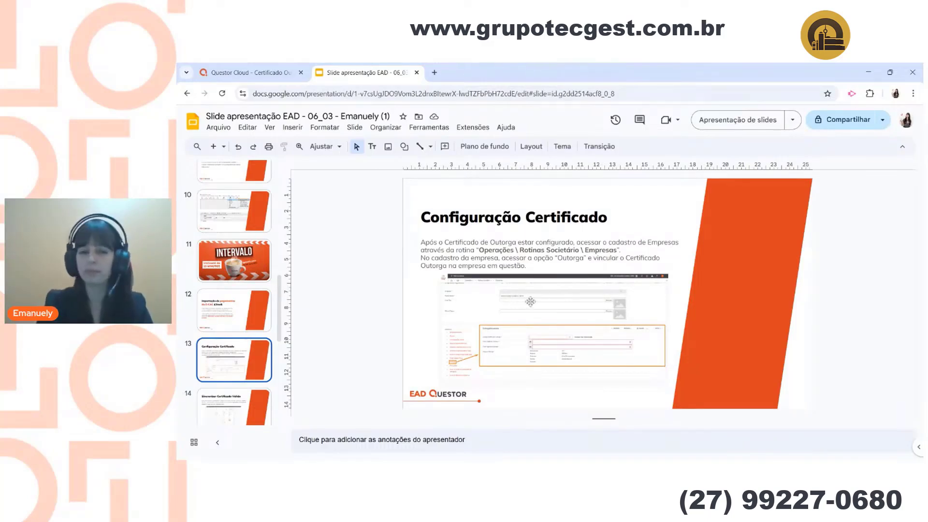
click(246, 72)
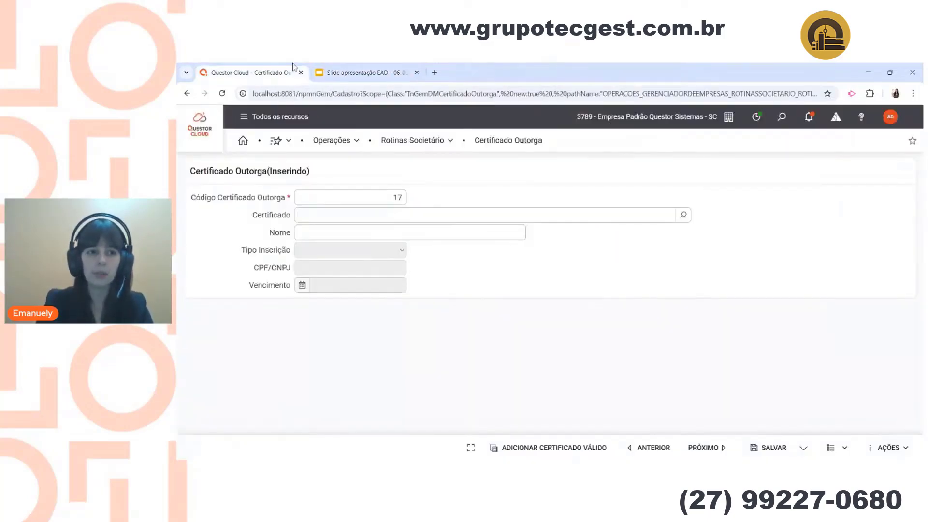
click(446, 153)
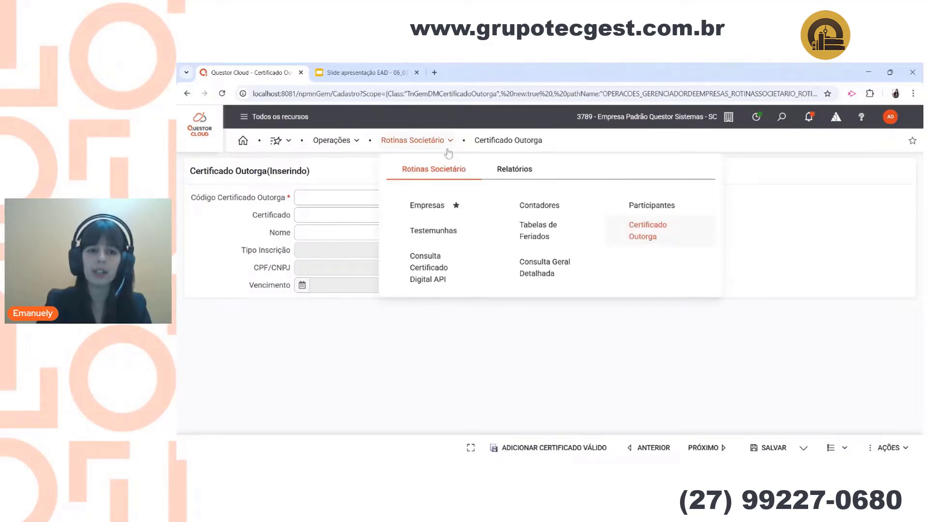
click(438, 205)
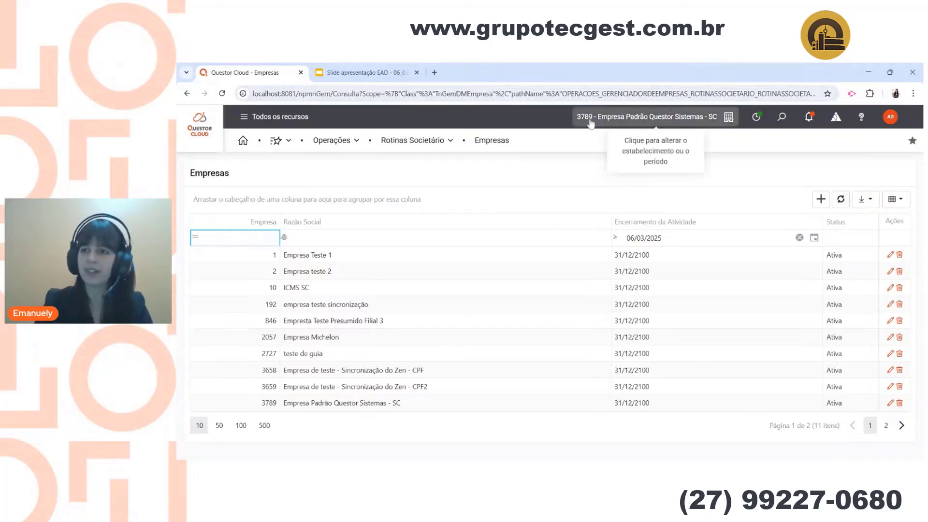
Filter the companies by code 3789, open that company's record for editing and bring up its Outorga form.
click(253, 234)
text(3789)
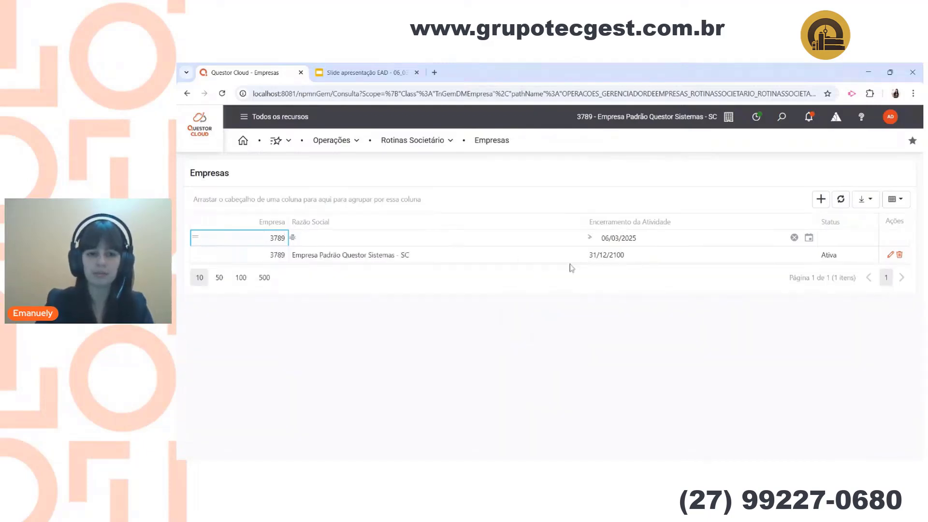
click(890, 255)
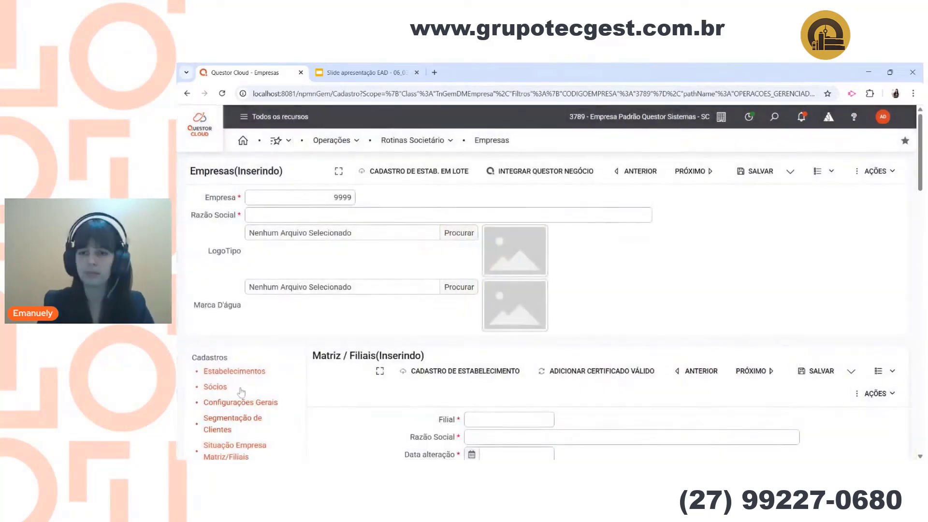
scroll(247, 353, down, 2)
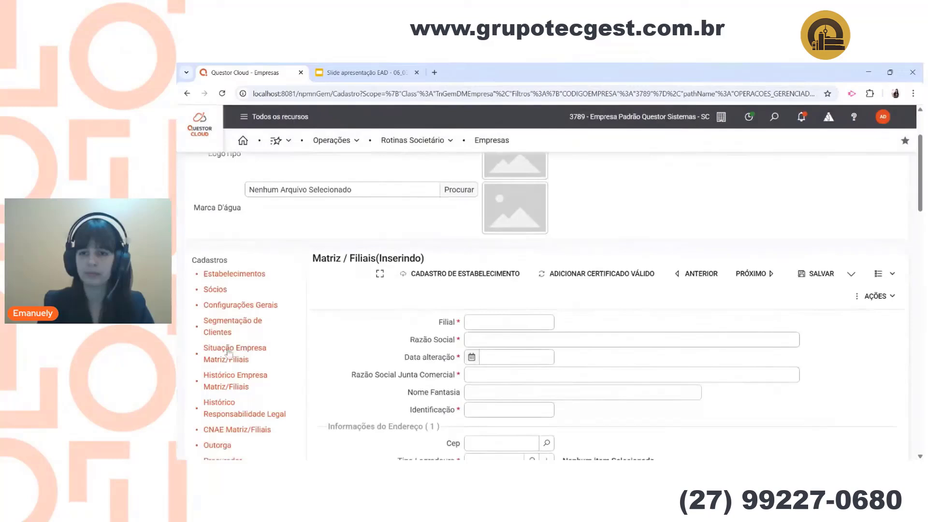
click(217, 446)
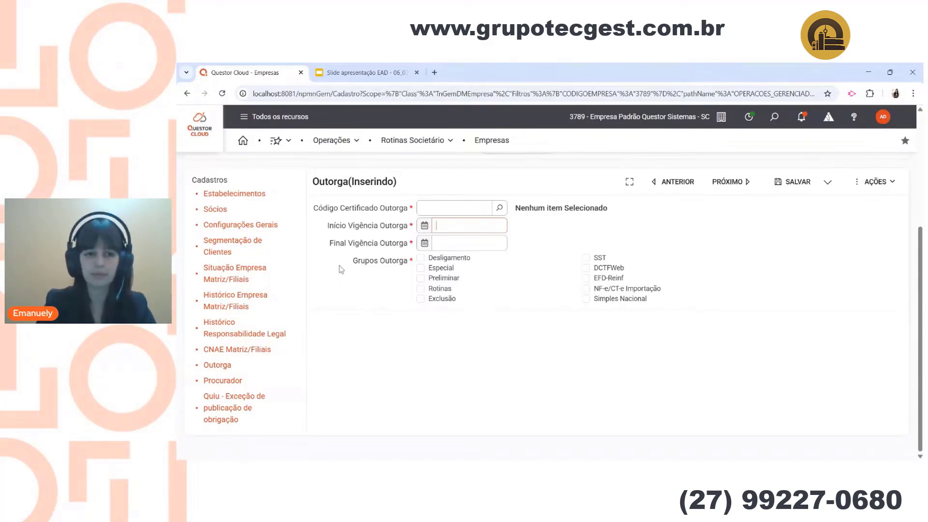
Read slide 14, Sincronizar Certificado Válido, and open the Área de Trabalho Quiu of Controle de Tributos in Questor Cloud.
click(362, 73)
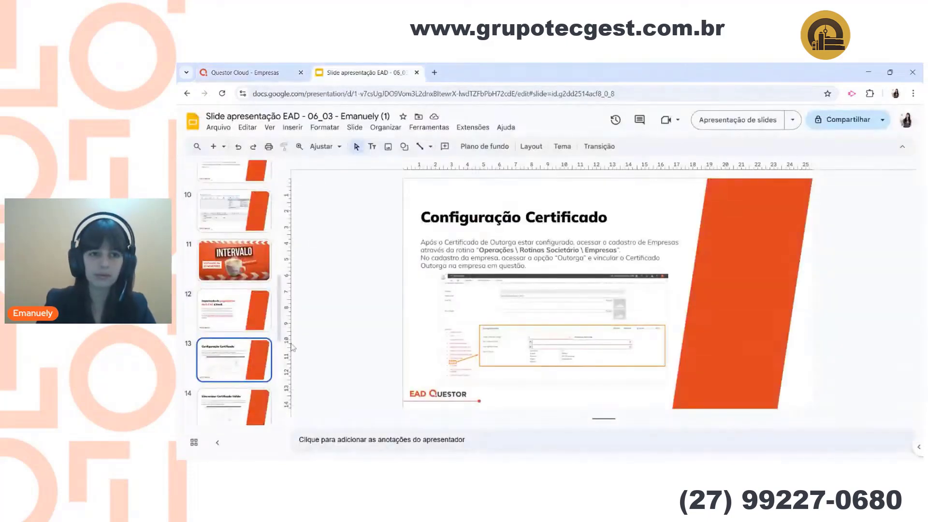
click(235, 408)
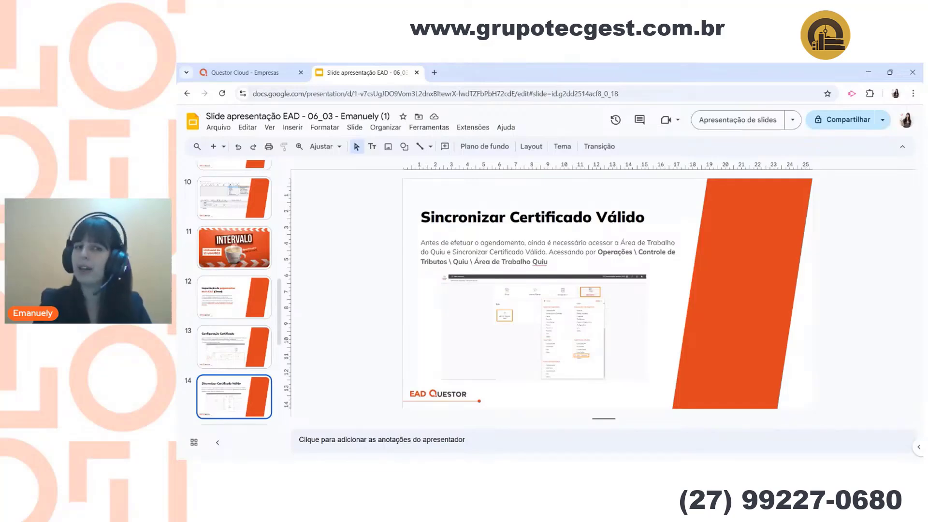
click(264, 71)
scroll(580, 271, up, 4)
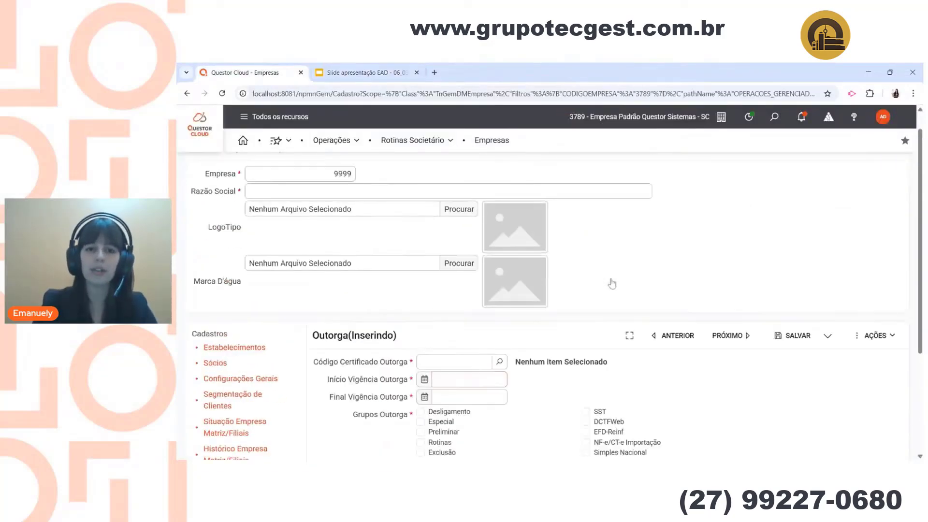
click(331, 142)
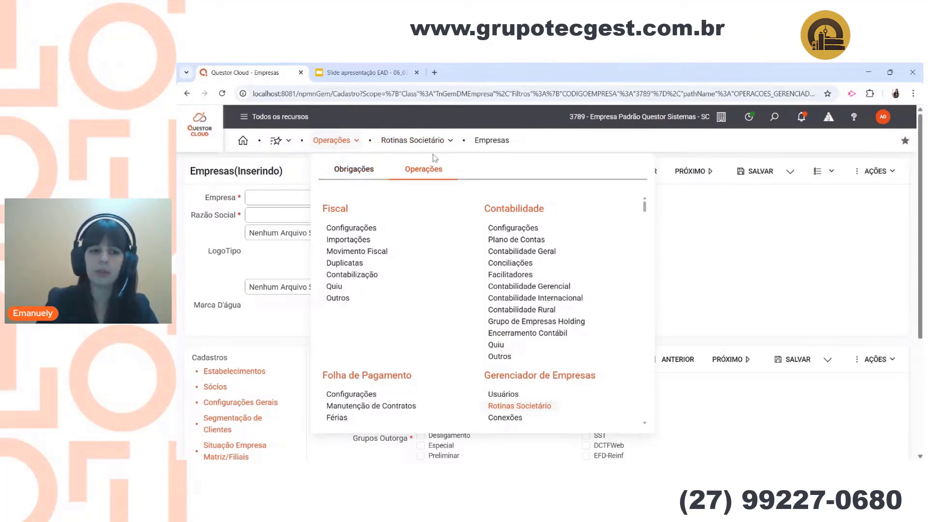
scroll(483, 300, down, 4)
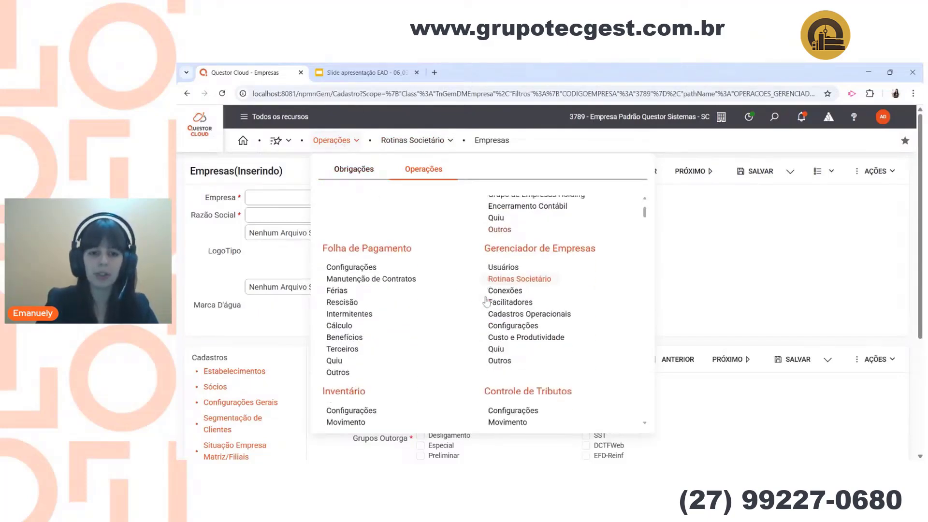
scroll(487, 302, down, 1)
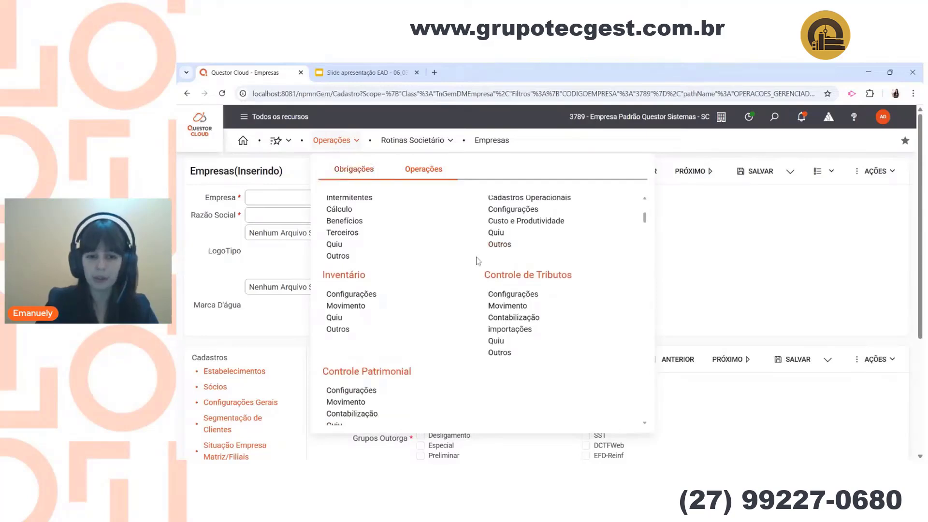
click(501, 344)
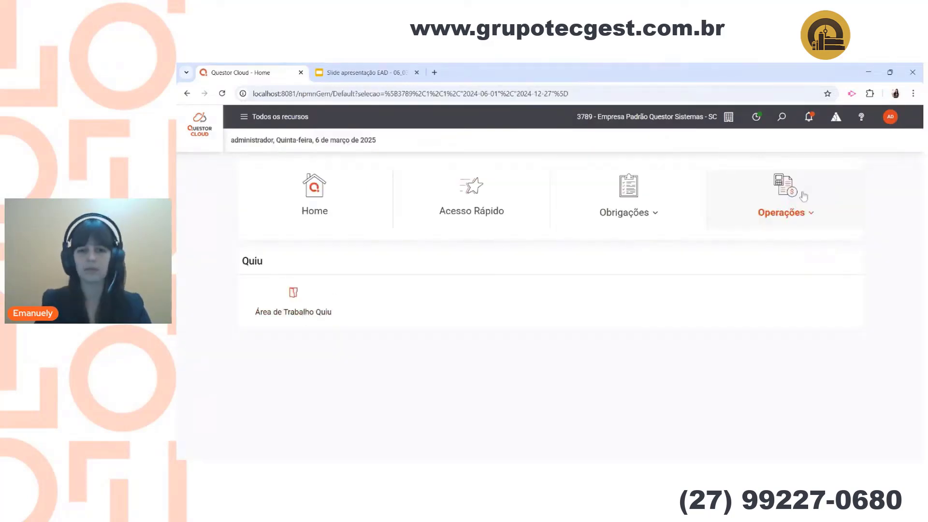
click(777, 226)
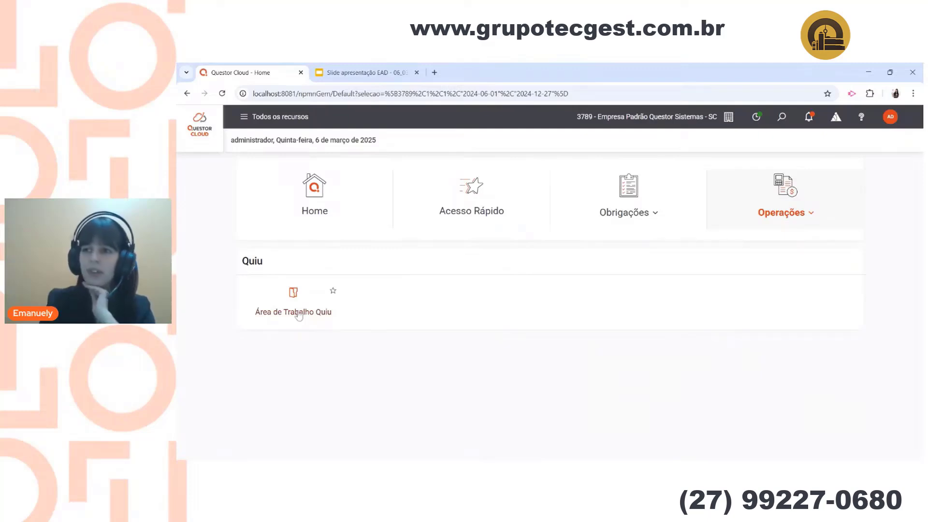
click(299, 313)
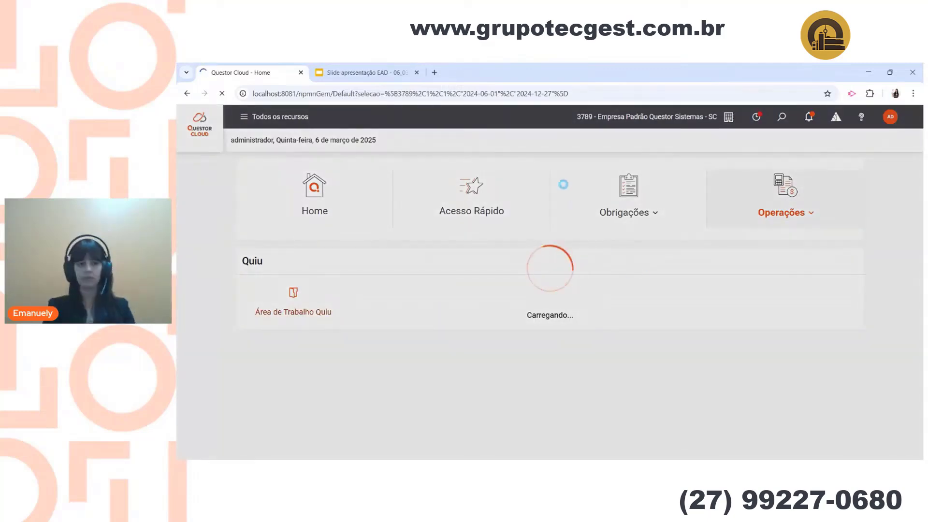
Open Questor Docs in a new browser tab and search the documentation for "e-cac".
click(434, 73)
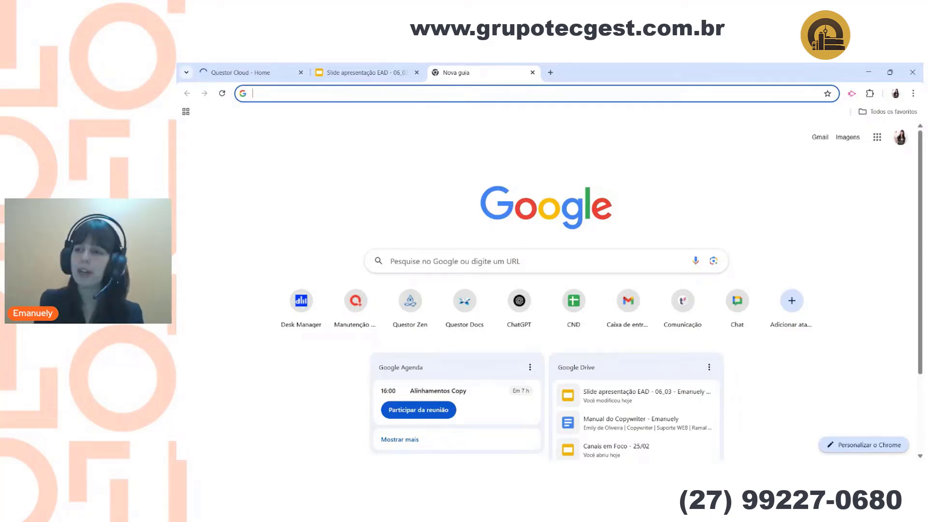
click(472, 302)
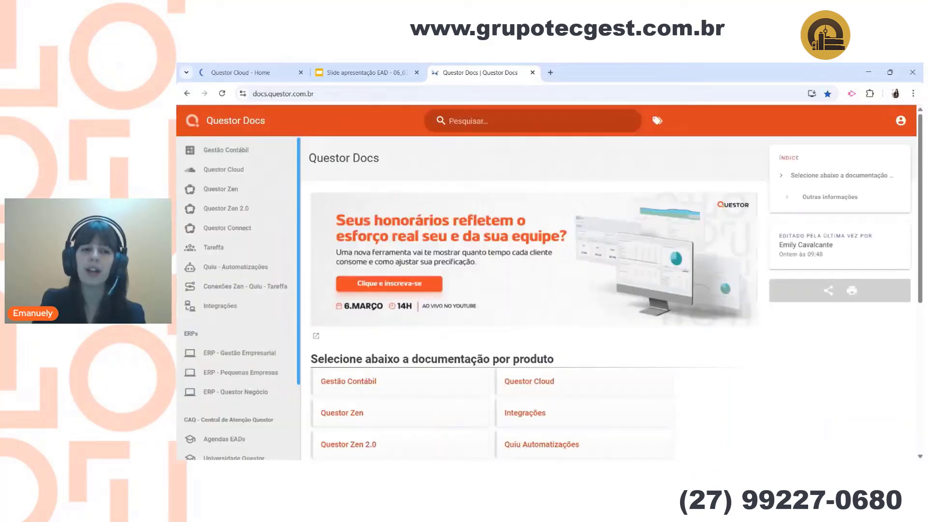
click(483, 121)
text(e-c)
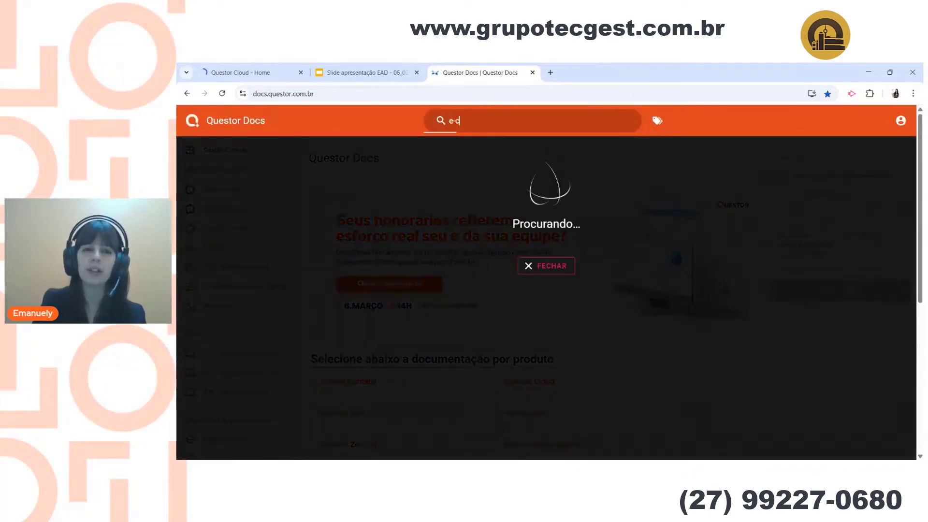
text(adc)
scroll(416, 187, down, 2)
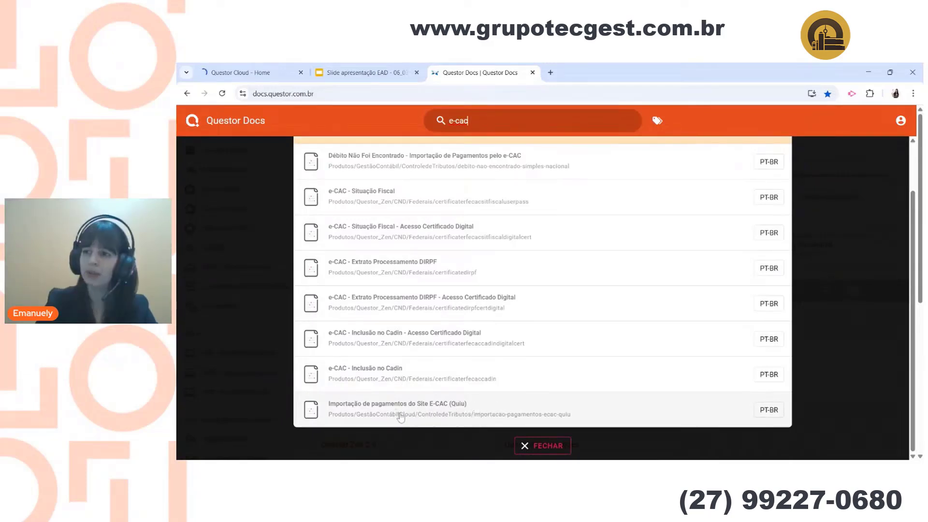
Look through the documentation search results for the articles on importing E-CAC payments with Quiu.
scroll(401, 417, up, 2)
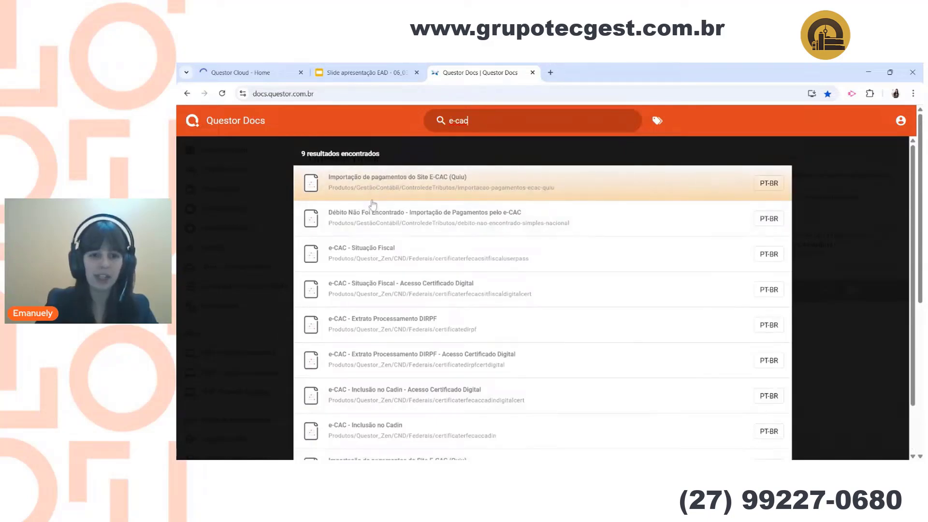
scroll(405, 197, down, 2)
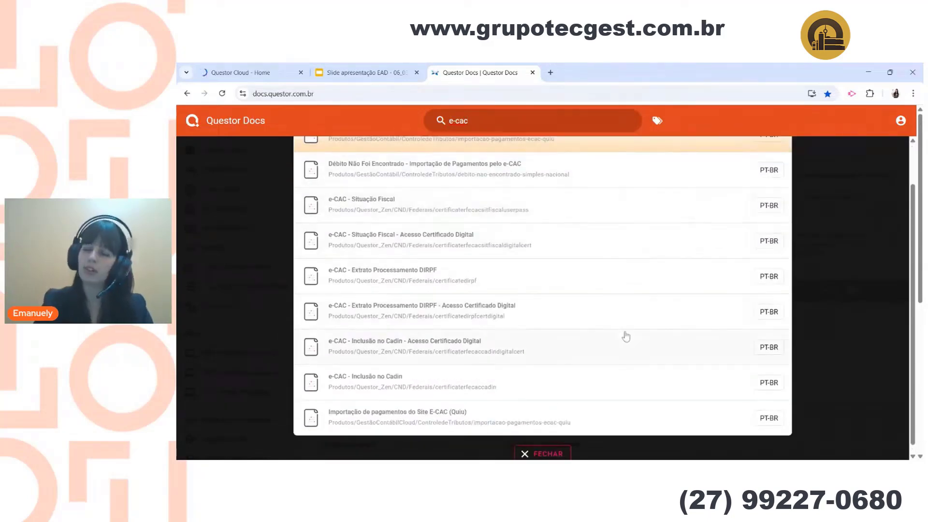
scroll(566, 407, up, 2)
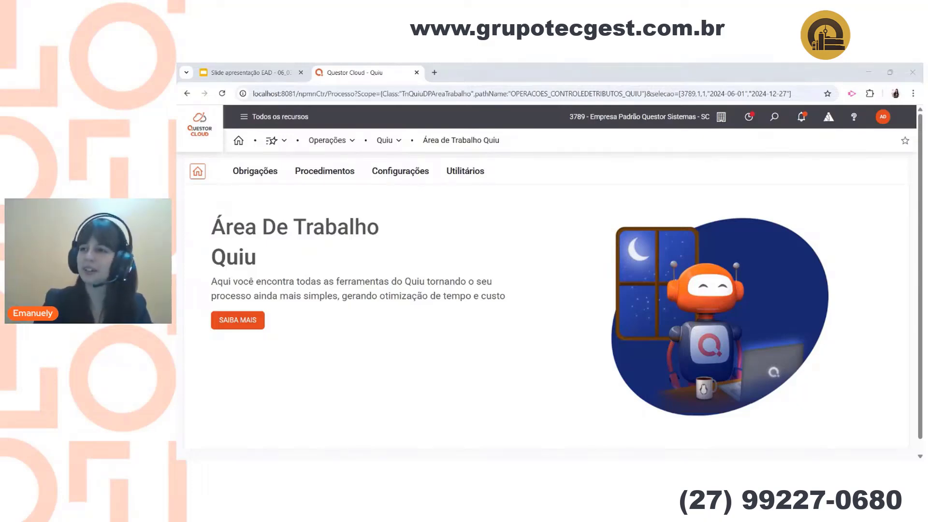
Open Sincronizar Certificado Válido in the Quiu work area and select Certificado Ead 06_03.pfx as the certificate file.
click(486, 169)
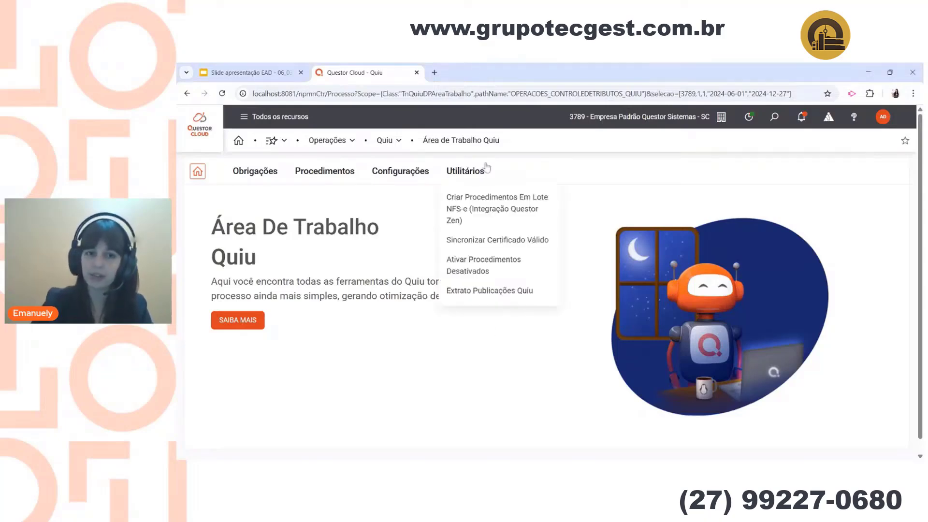
click(501, 240)
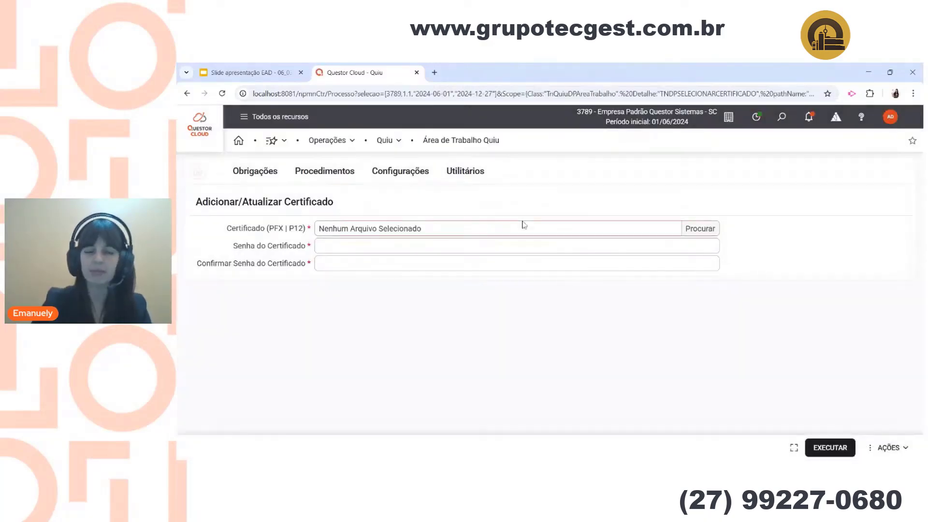
click(702, 234)
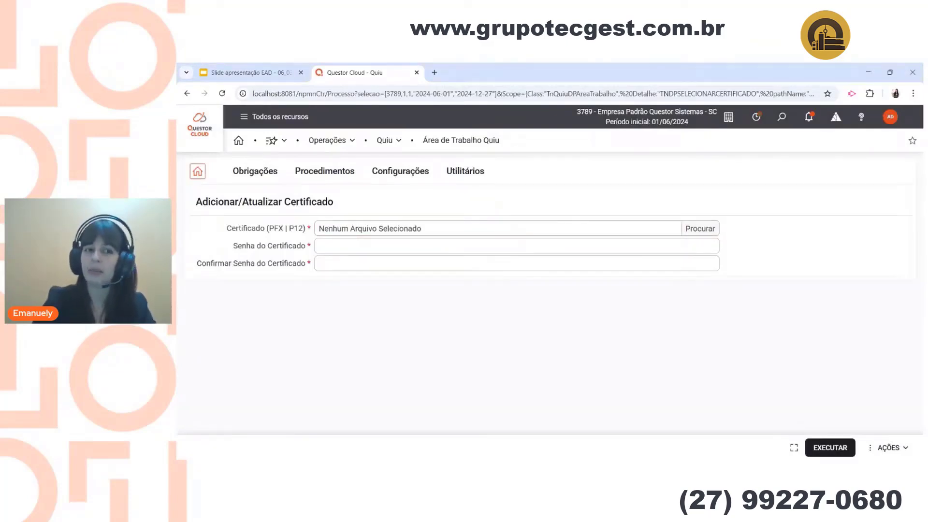
click(319, 246)
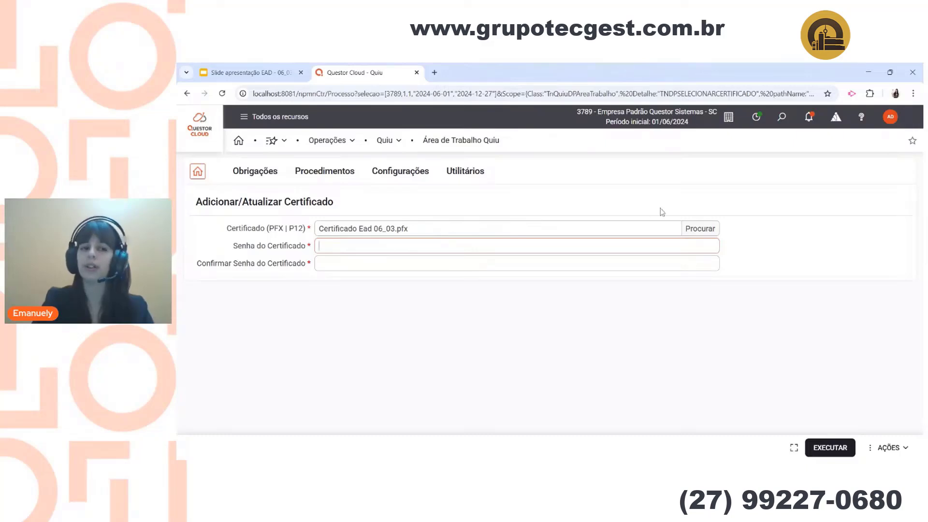
Open the Quiu Painel Procedimentos and start scheduling a new task.
click(313, 175)
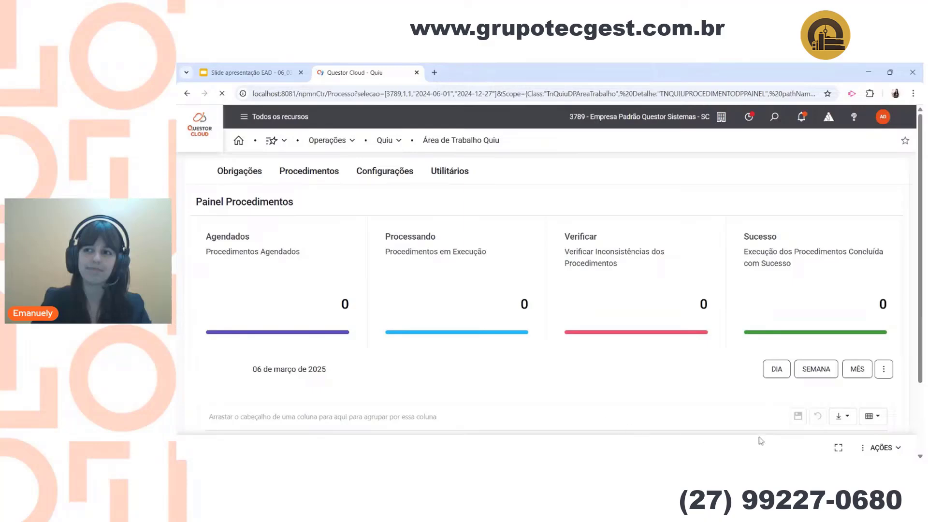
scroll(660, 375, down, 2)
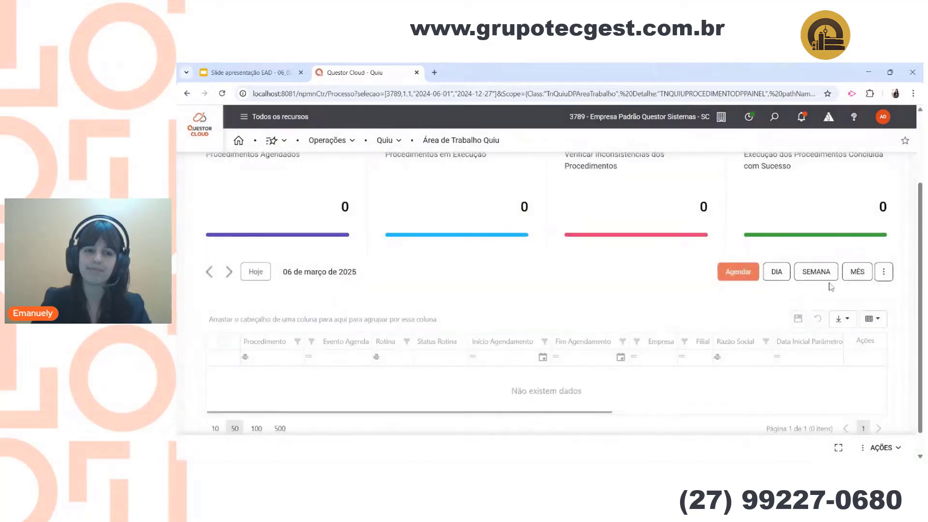
click(740, 271)
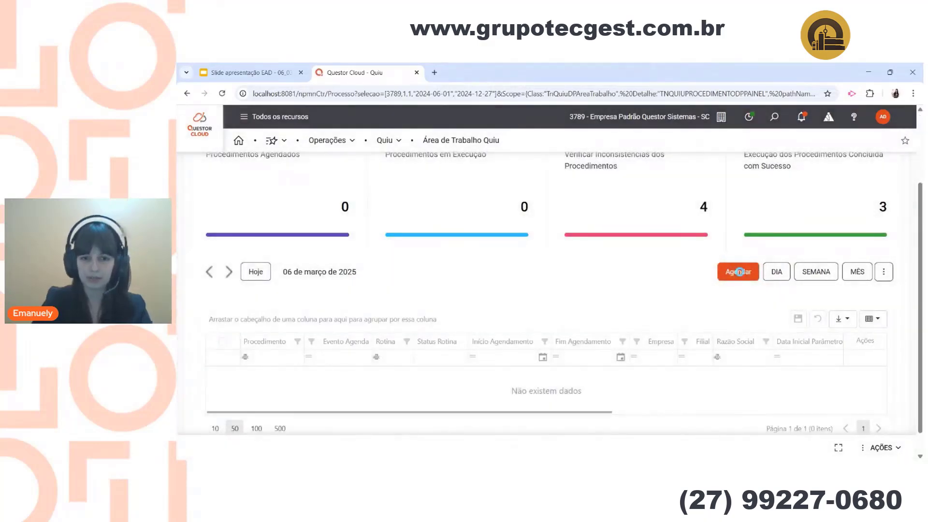
click(739, 272)
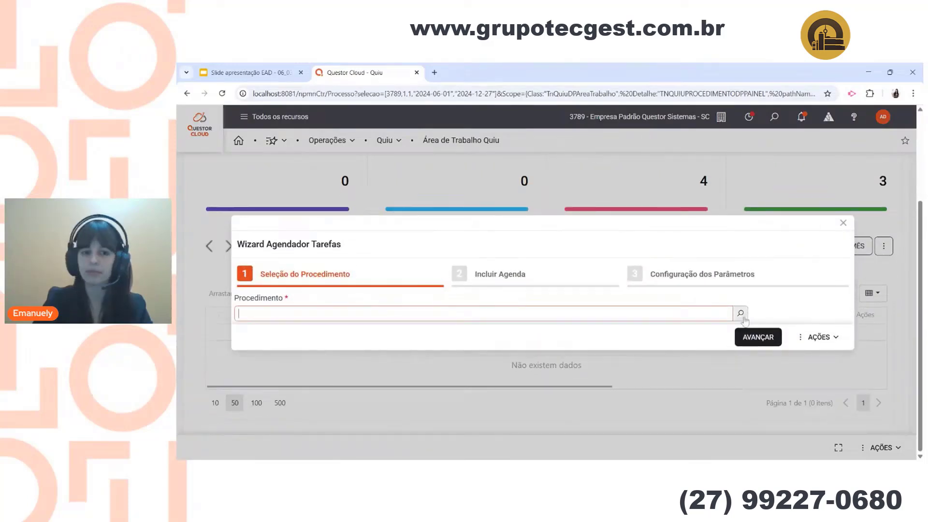
Choose procedure 13 - Importação de pagamentos do Site E-CAC with the routine Importar pagamentos do site E-CAC, and advance to the schedule.
click(741, 314)
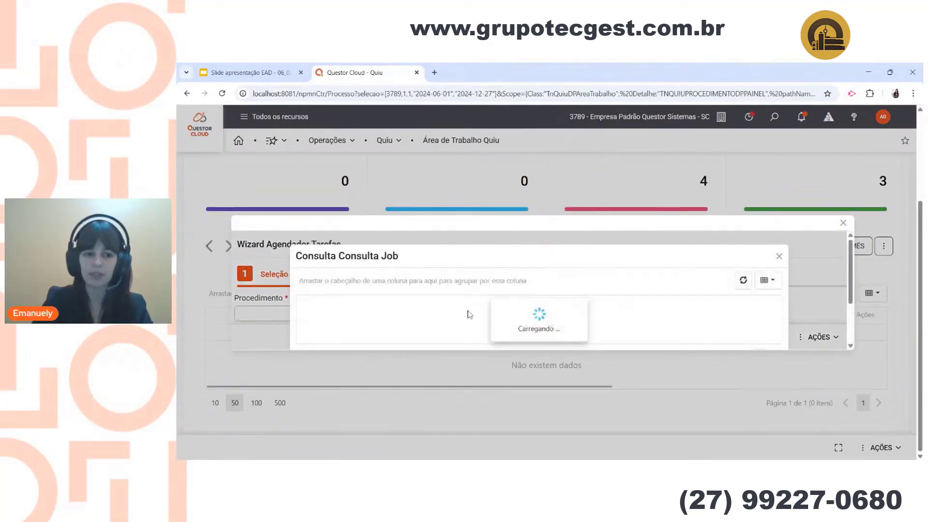
scroll(467, 315, down, 1)
scroll(452, 287, down, 1)
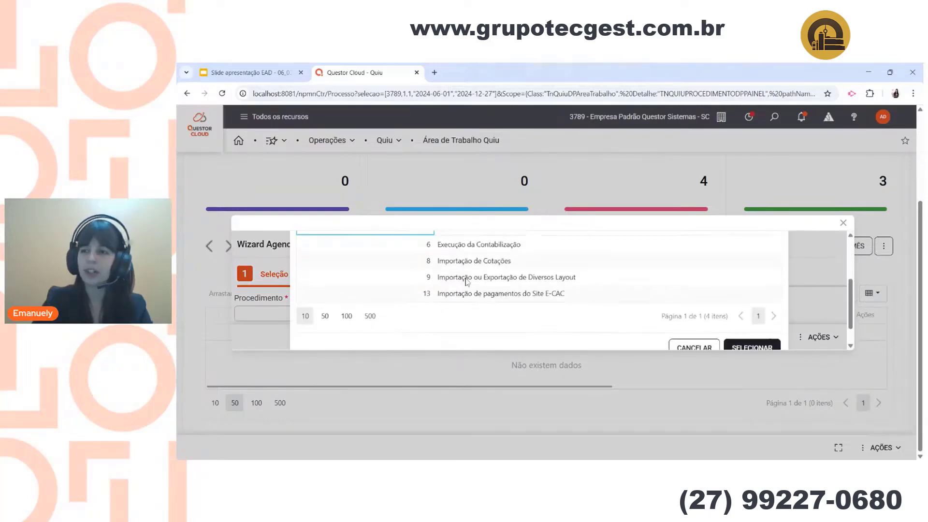
double_click(449, 293)
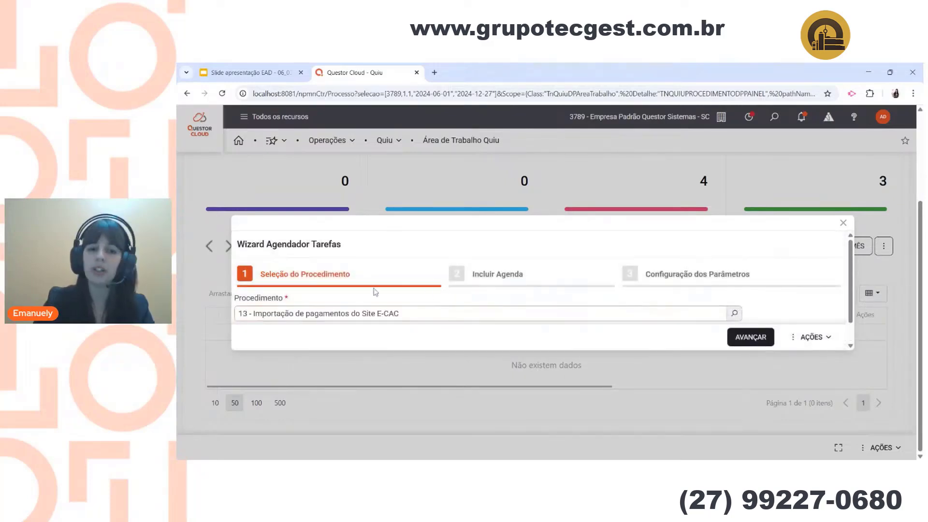
scroll(375, 292, down, 1)
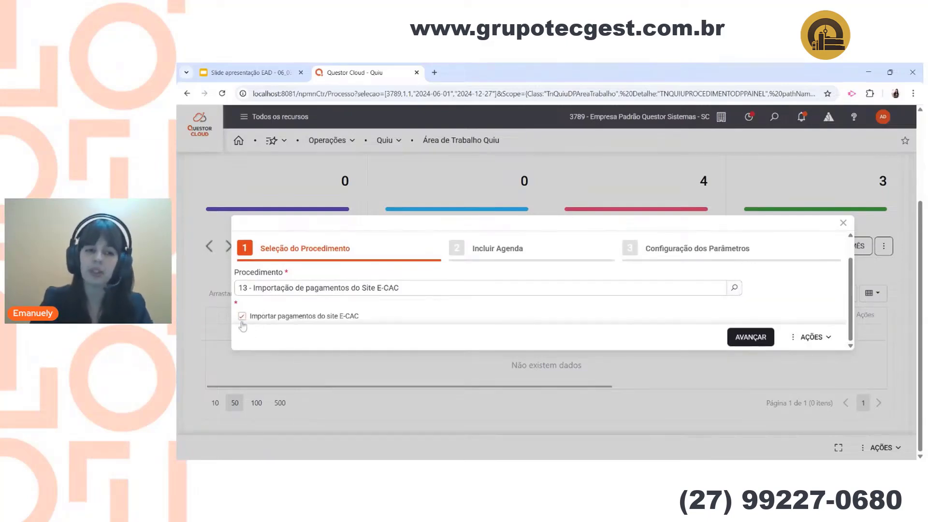
click(242, 316)
click(760, 337)
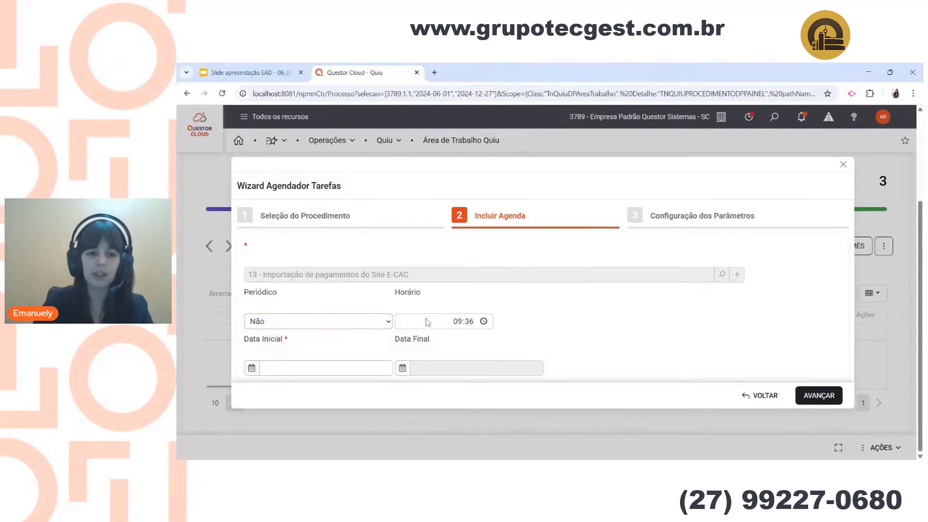
Schedule the non-periodic task for 09:33 with start date 06/03/2025 and save the schedule entry.
click(468, 323)
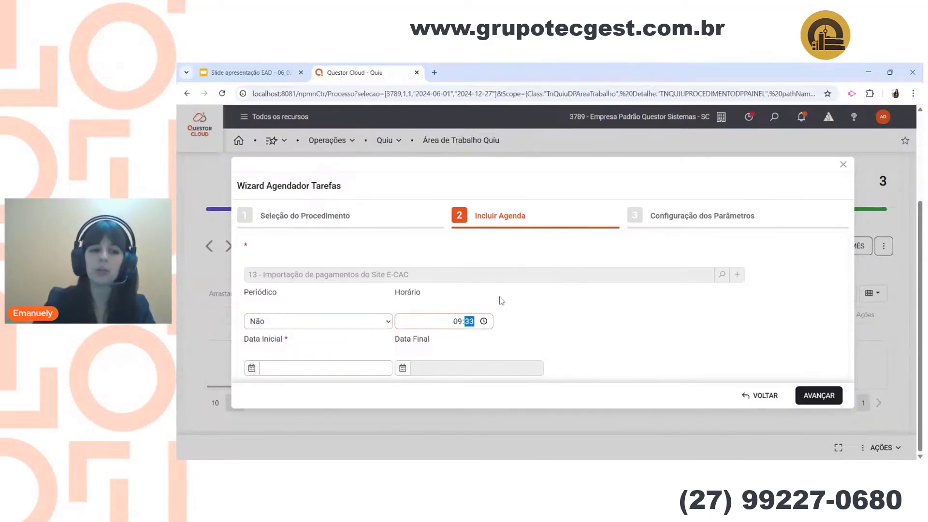
click(327, 368)
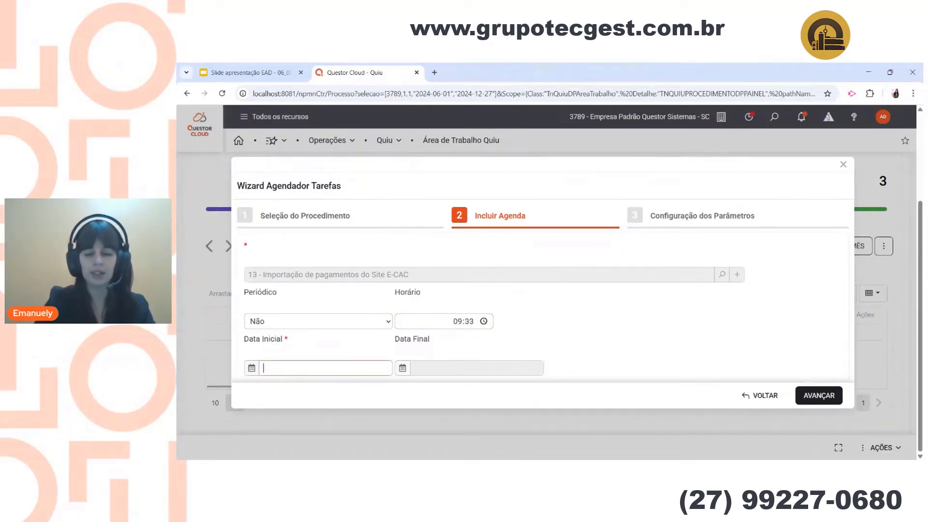
text(06/03)
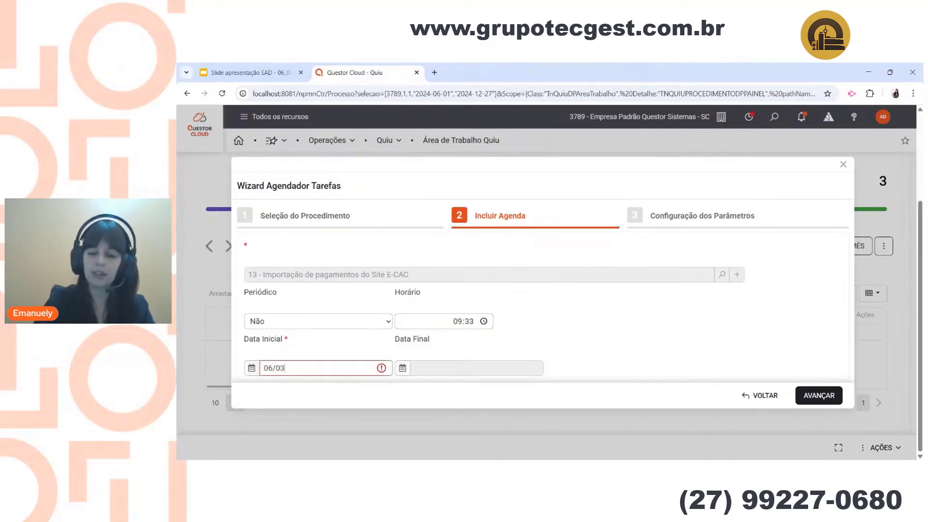
text(/2025)
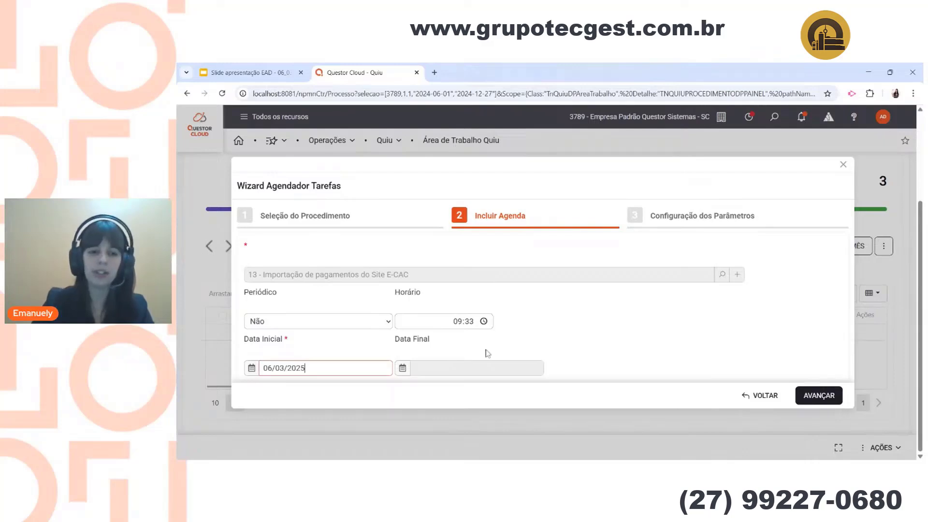
click(838, 400)
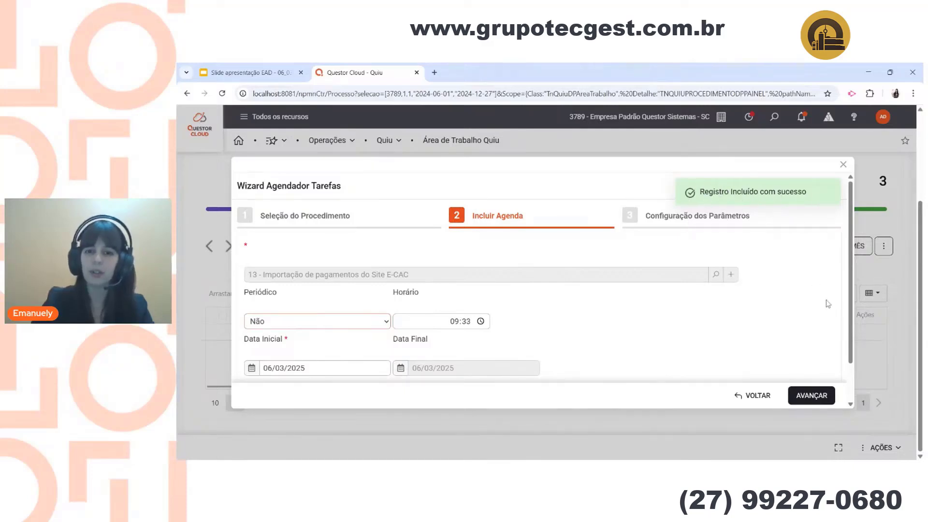
Conclude the scheduling for company 3789, branch 1, with competence Mês Anterior and certificate type Procuração de Pessoa Jurídica - CNPJ.
scroll(711, 355, down, 1)
scroll(734, 347, up, 1)
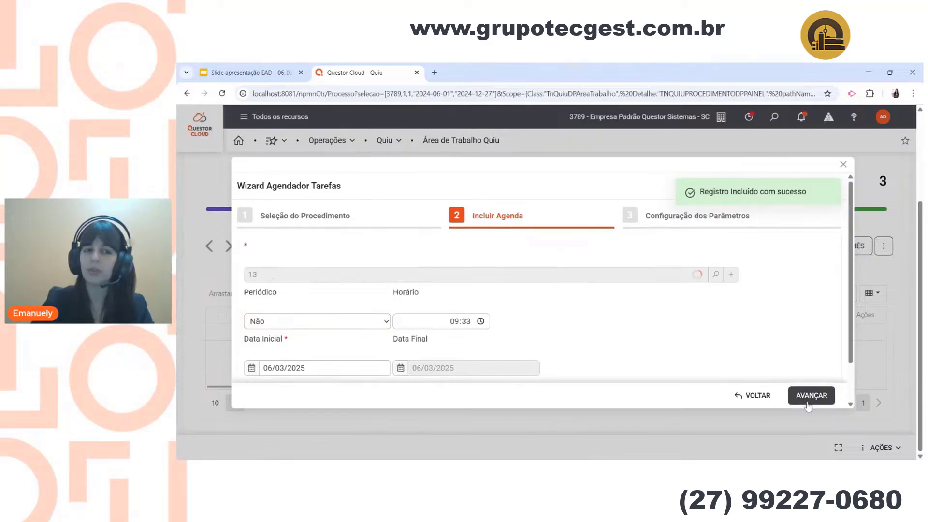
click(811, 395)
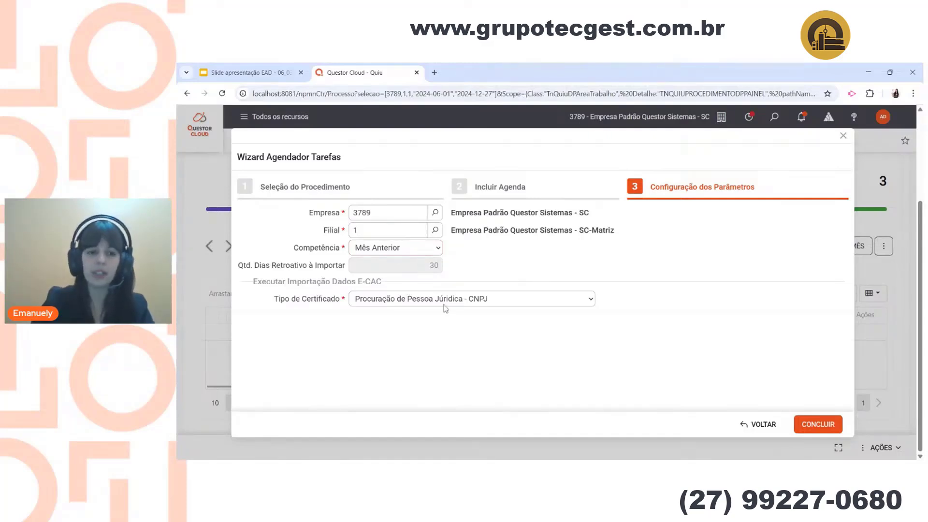
click(804, 418)
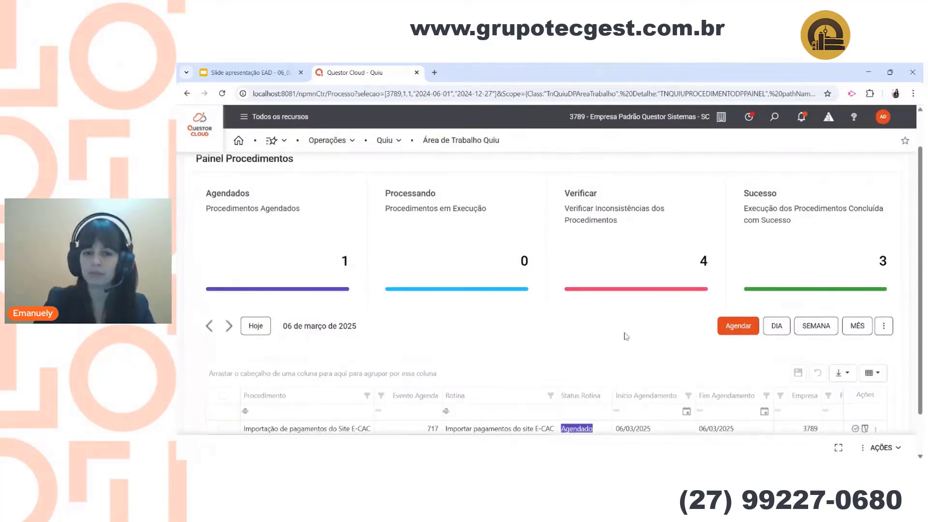
Show the procedures panel for the whole month and list only the procedures with Sucesso status.
click(859, 329)
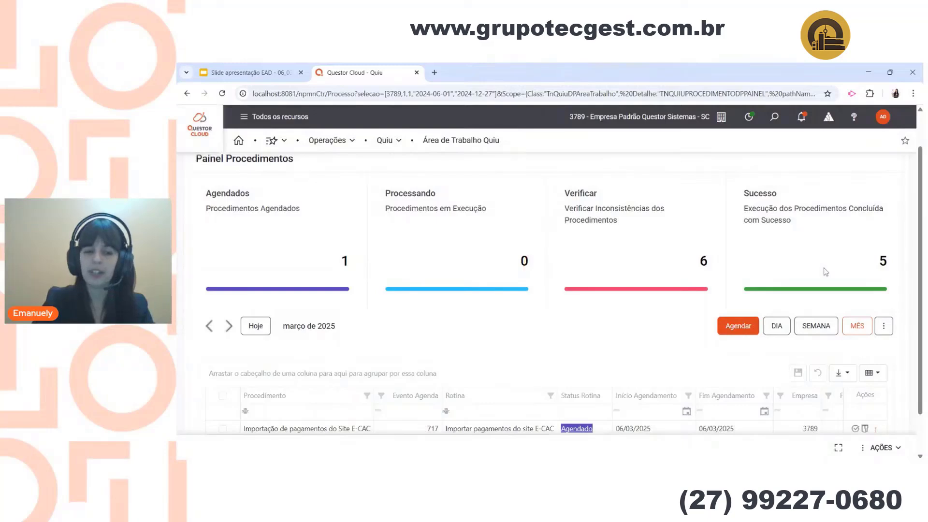
scroll(817, 278, down, 1)
scroll(803, 281, up, 1)
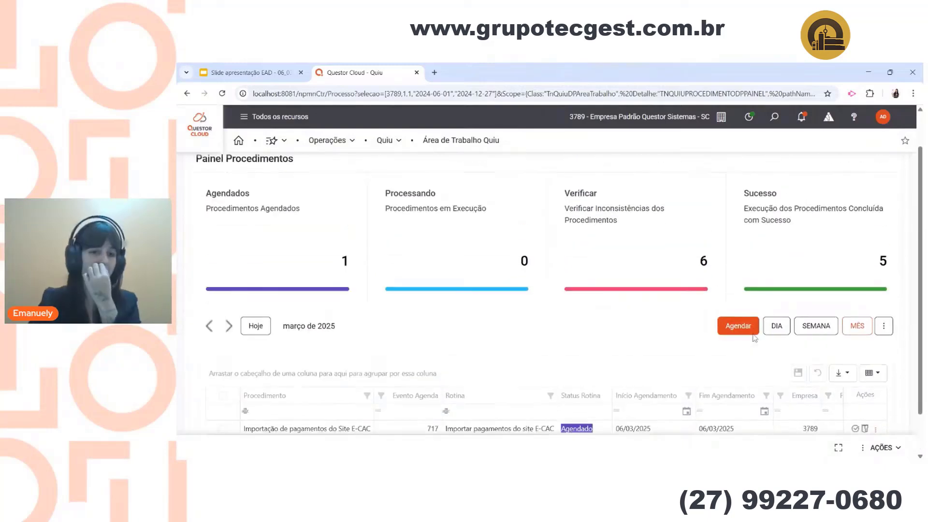
click(778, 269)
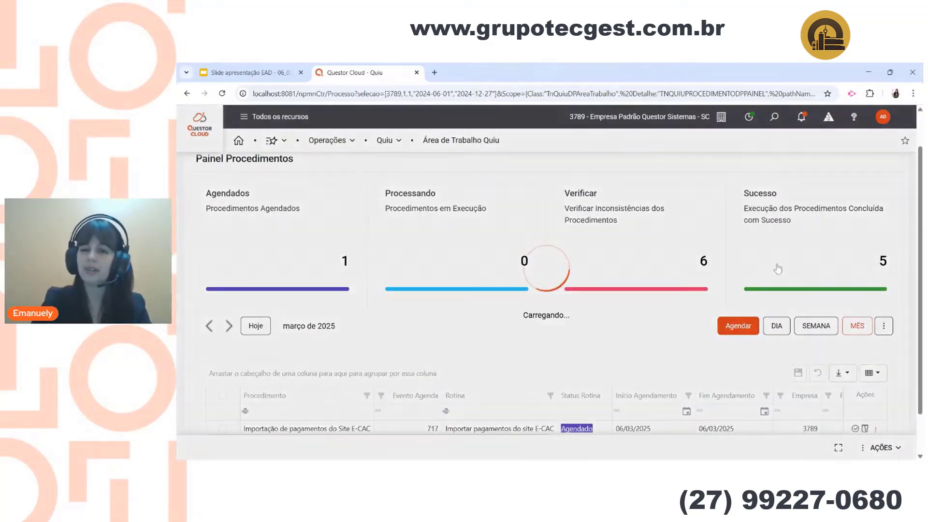
scroll(536, 387, down, 2)
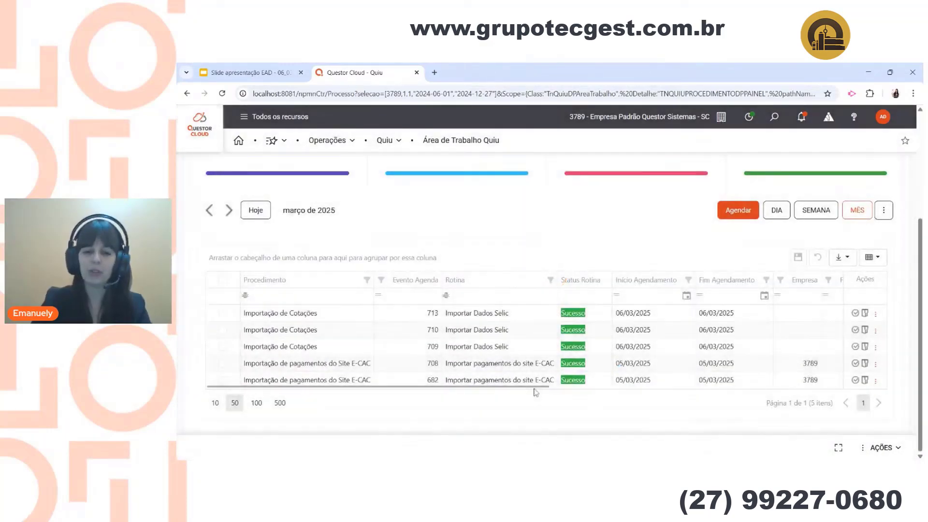
Examine the execution dates, open the execution result of E-CAC payment import event 682 and read its status descriptions.
drag(542, 385, 860, 385)
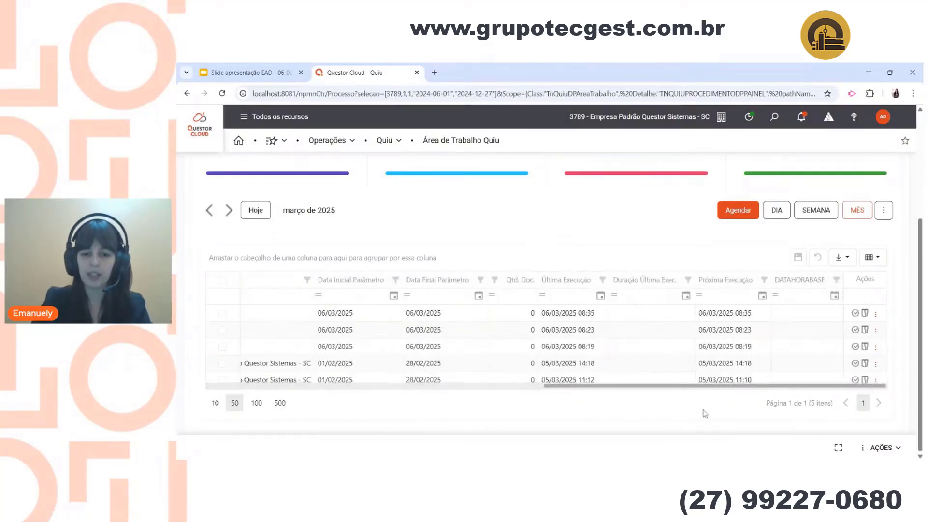
click(855, 381)
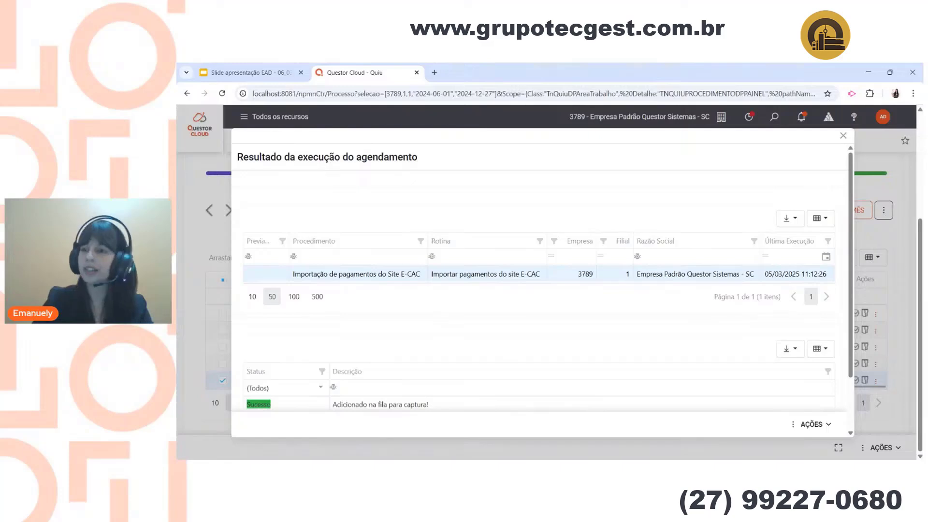
scroll(429, 357, down, 2)
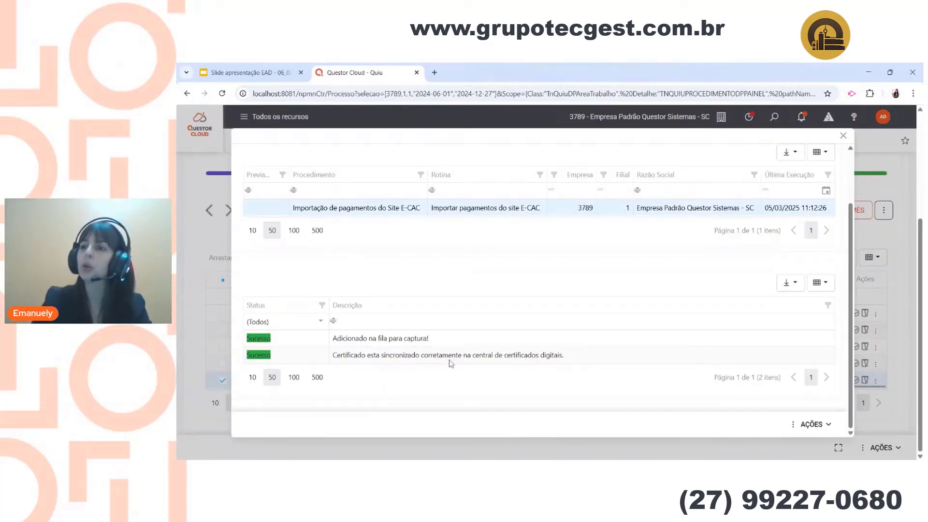
Return to the slide presentation and read slides 16, Agendamento pelo Quiu, and 17, Acompanhamento da Captura.
click(257, 72)
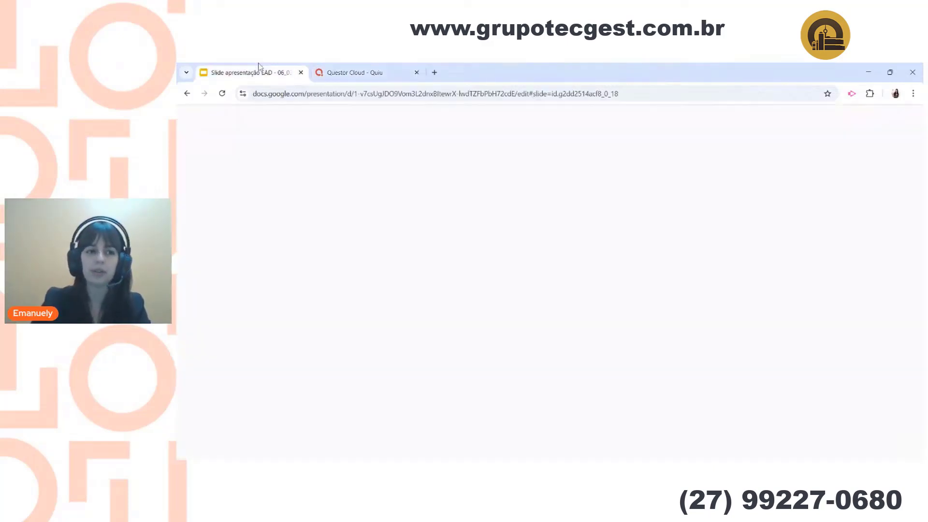
scroll(336, 372, down, 1)
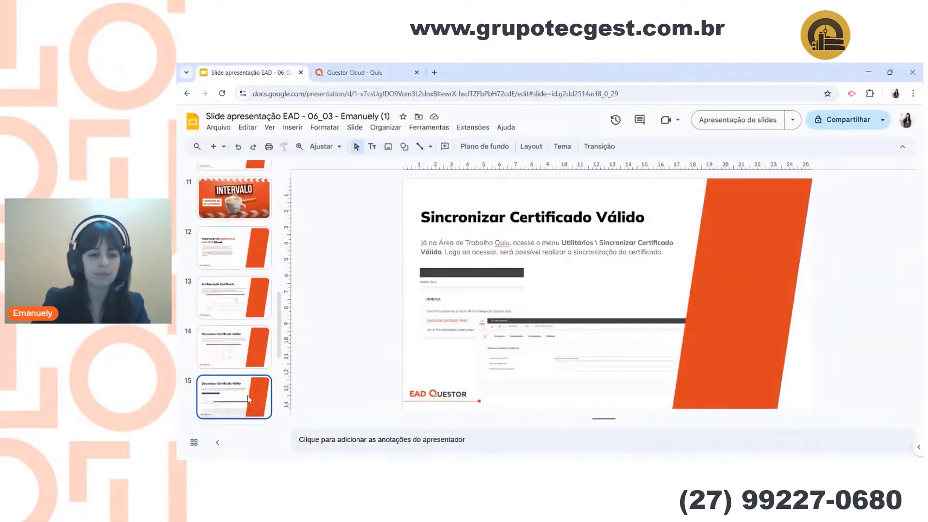
scroll(249, 393, down, 2)
key(Down)
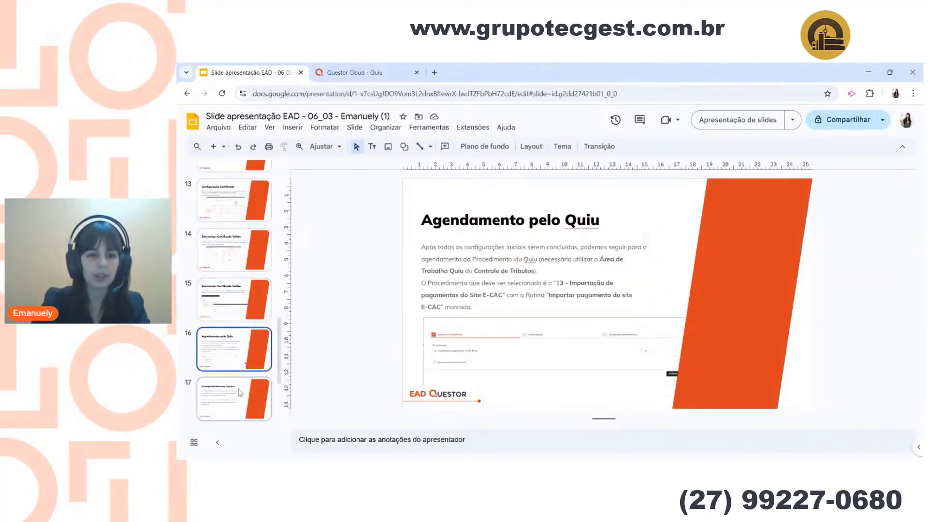
key(Down)
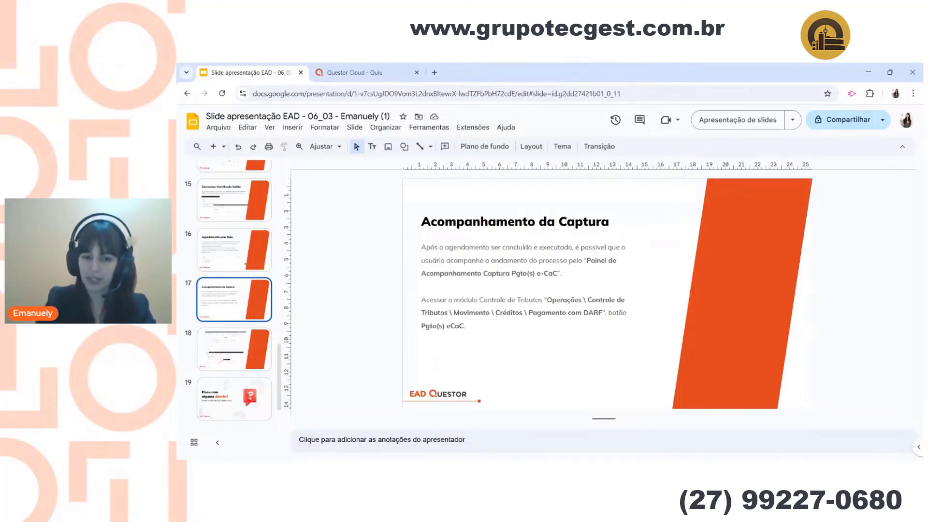
Switch back to Questor Cloud, close the execution result and open the Movimento operations of Controle de Tributos.
click(349, 72)
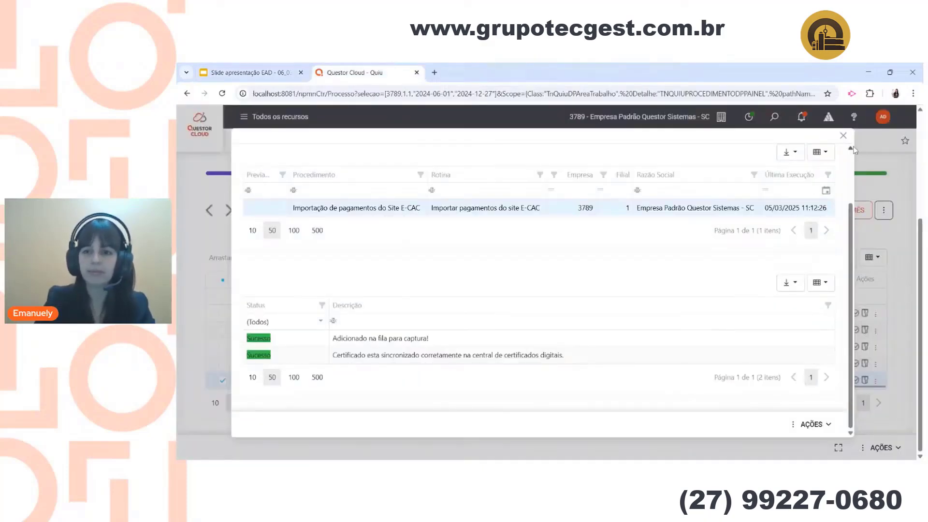
click(844, 135)
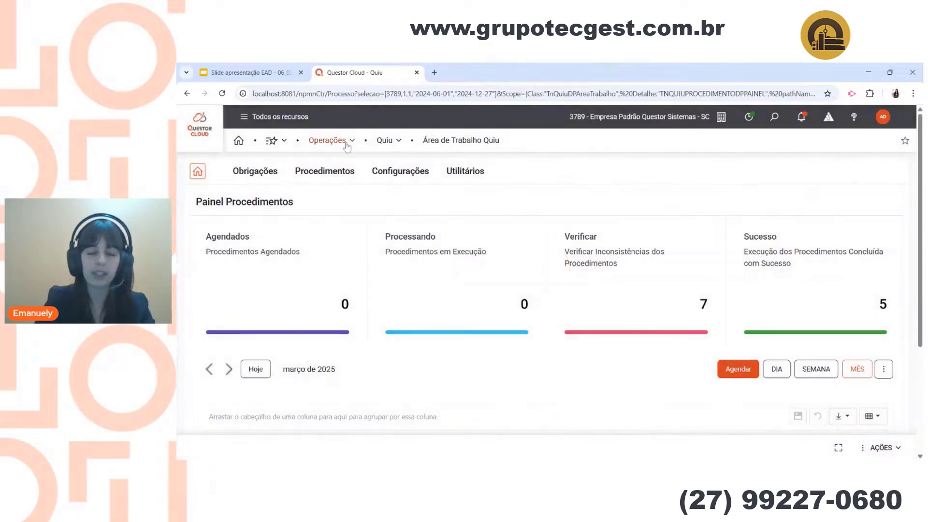
click(347, 145)
scroll(535, 279, down, 8)
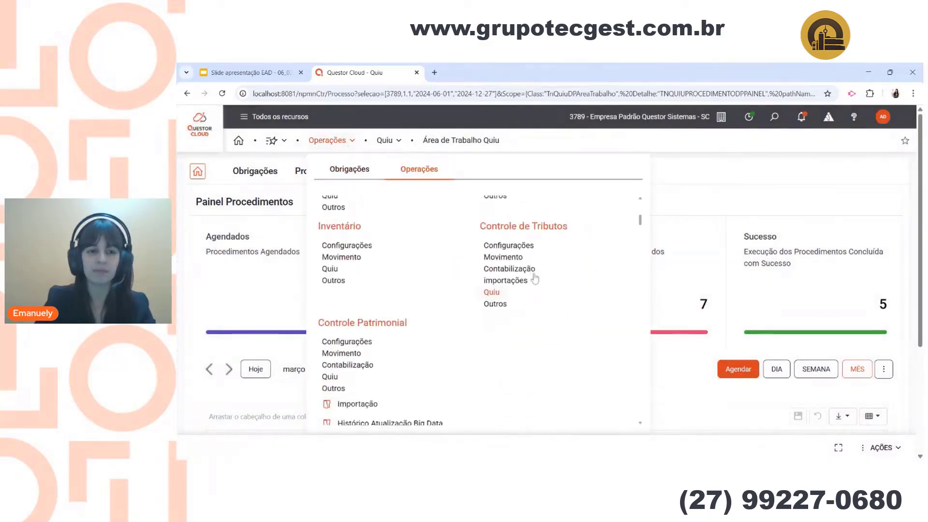
click(496, 262)
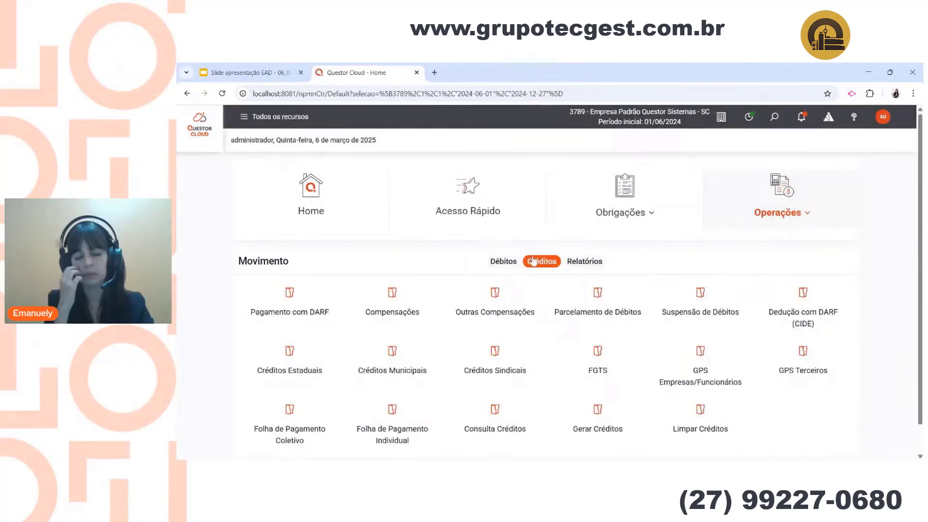
Look through the Débitos, Créditos and Relatórios groups of Movimento and open Pagamento com DARF from Créditos.
click(503, 263)
click(544, 265)
click(573, 264)
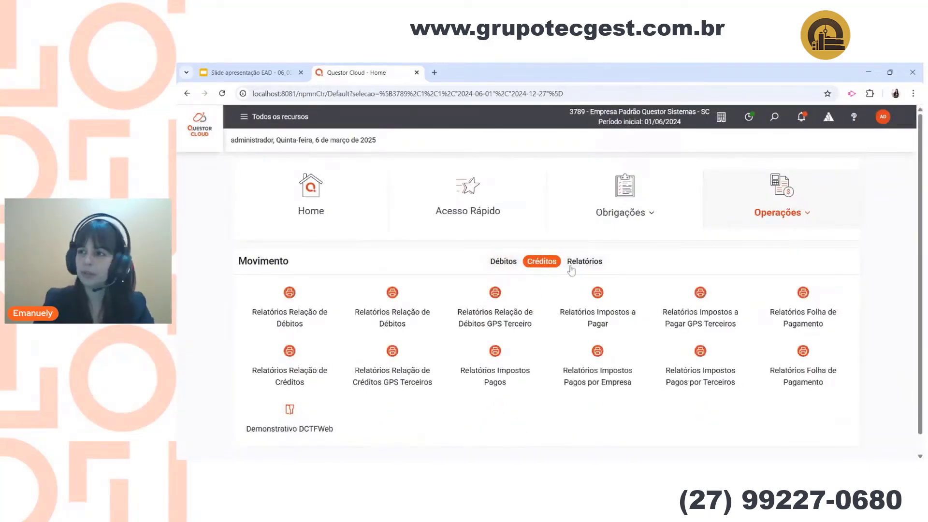
click(544, 265)
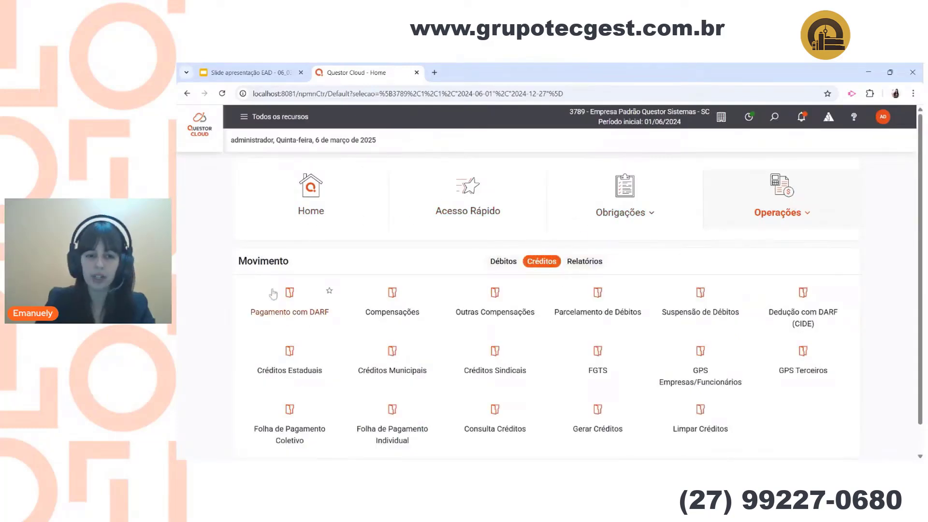
click(271, 313)
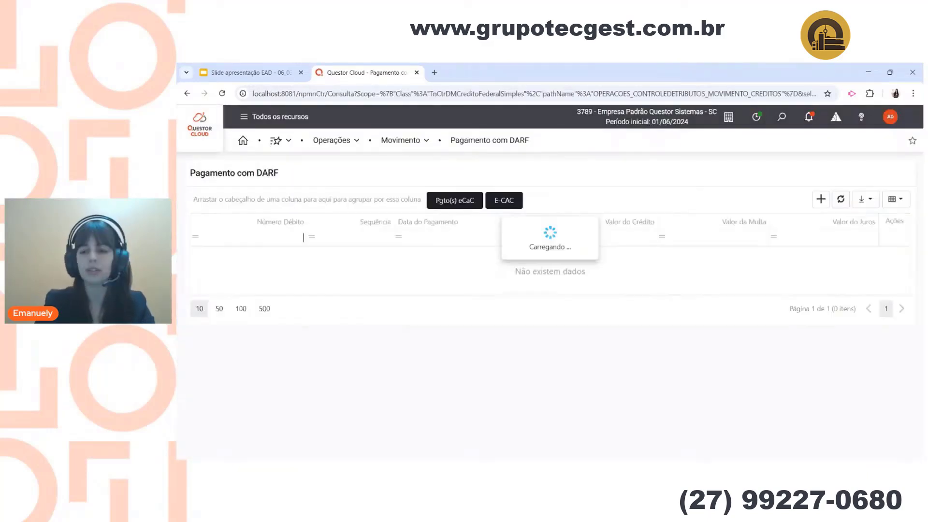
Open the Pgto(s) eCaC capture follow-up panel and examine its Aguardando, Andamento, Verificar and Sucesso indicators and the capture list.
click(439, 202)
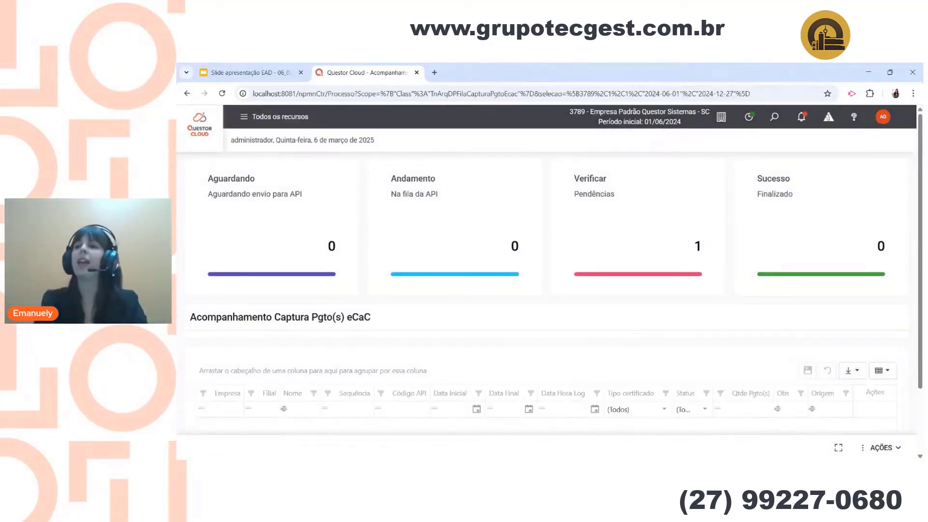
scroll(611, 304, down, 2)
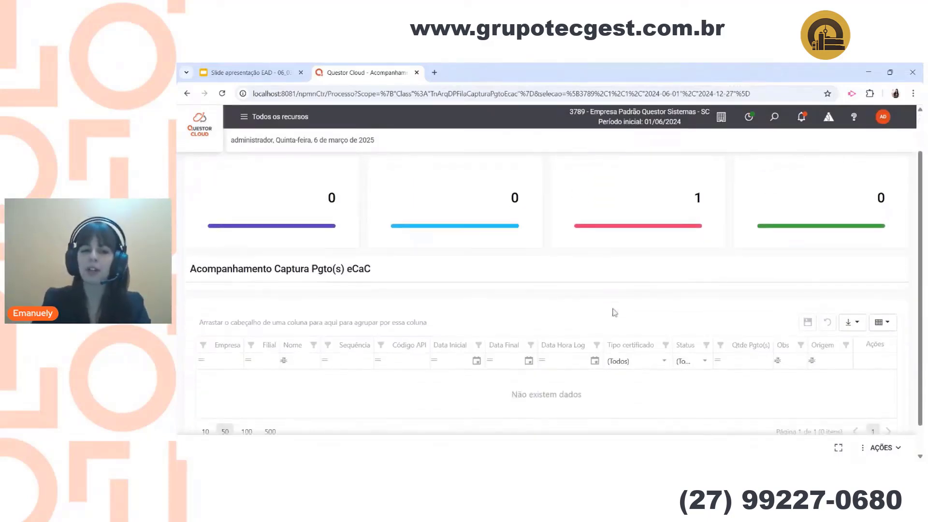
scroll(773, 368, up, 1)
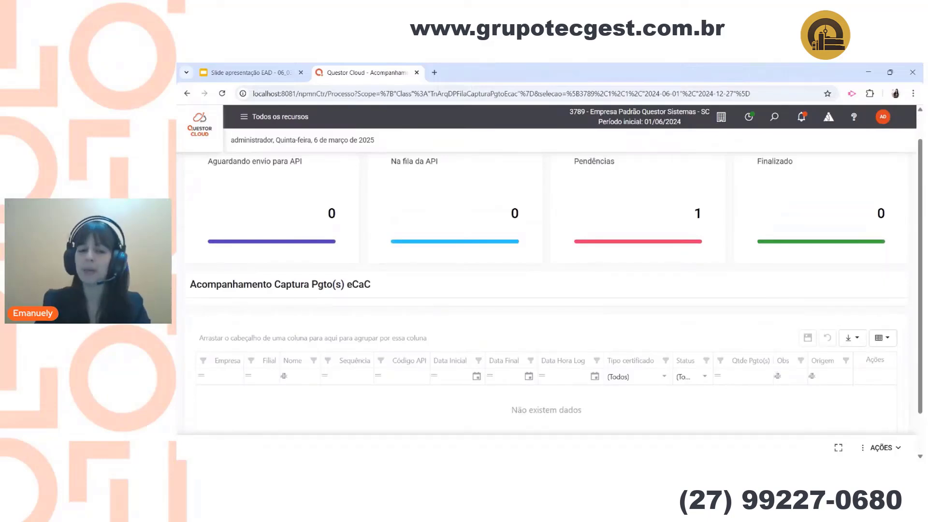
scroll(735, 360, up, 1)
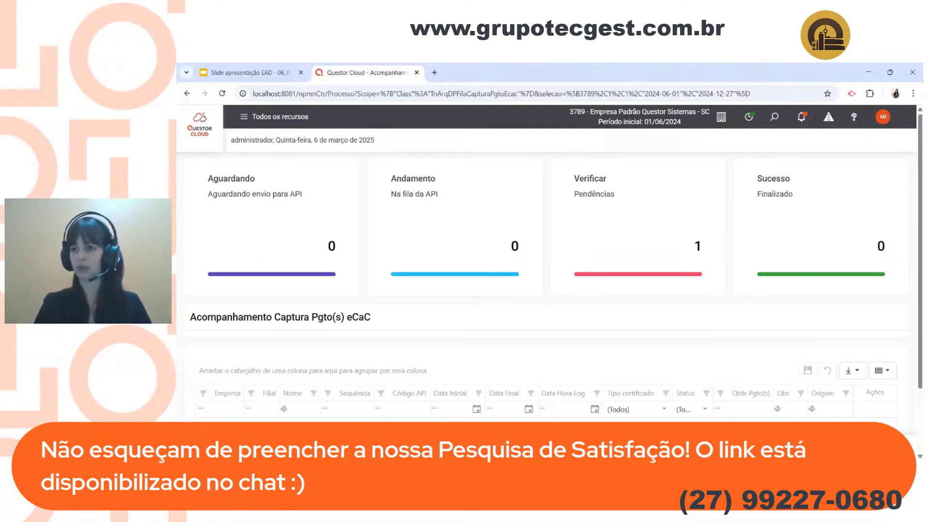
Return to the slide presentation, view slide 18 and present the closing question slide 19 in full screen.
click(219, 72)
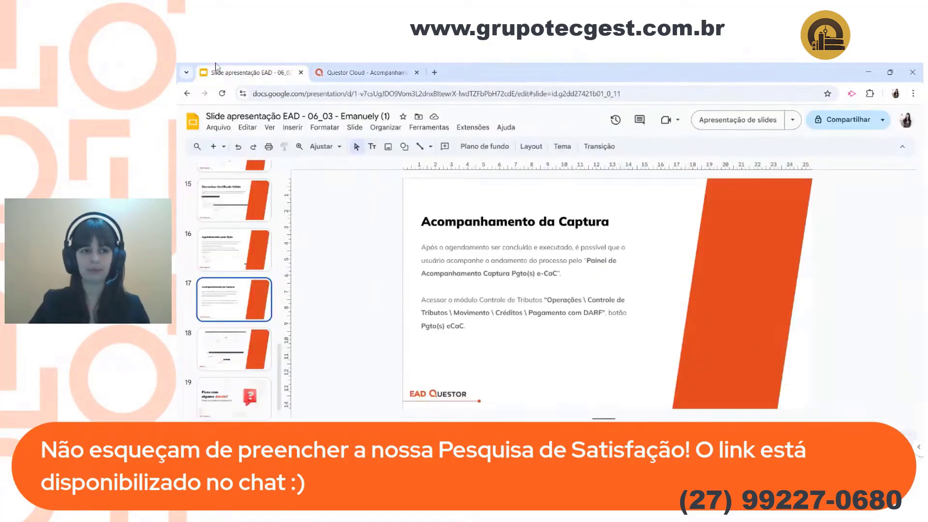
click(230, 355)
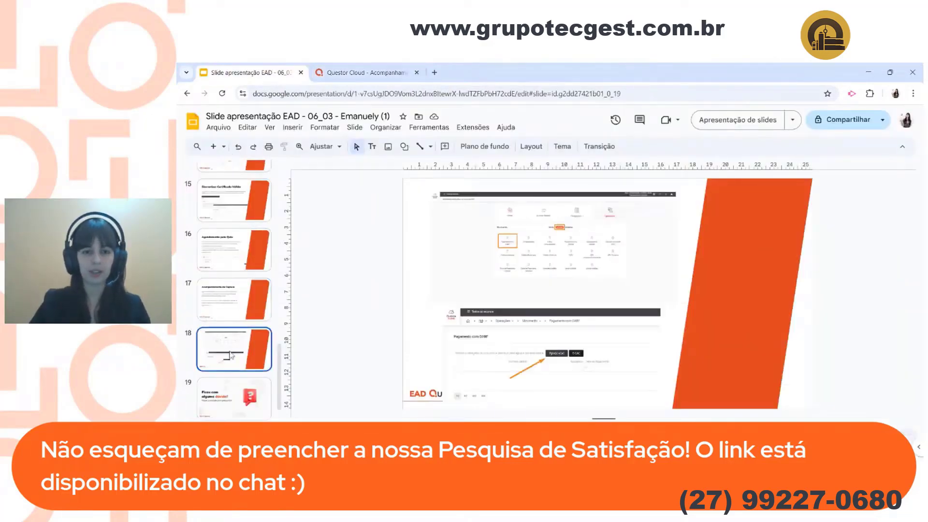
click(234, 393)
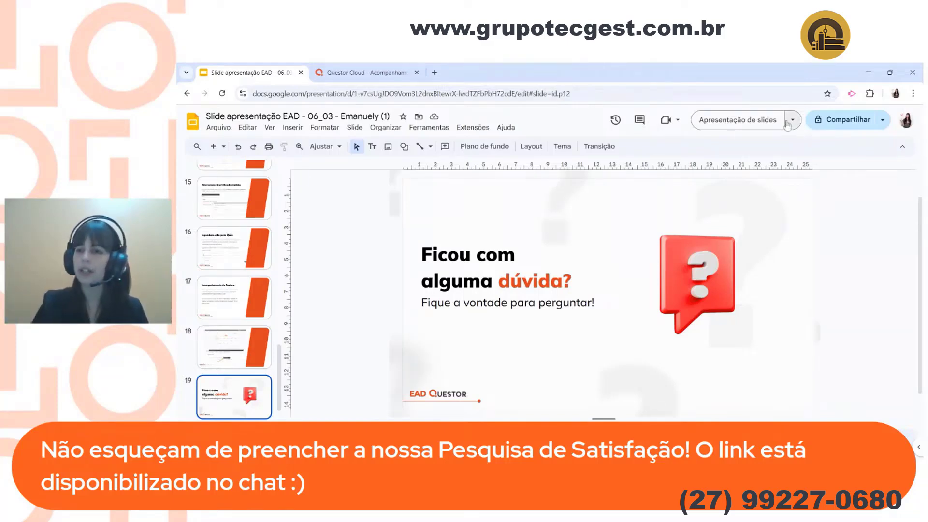
click(755, 115)
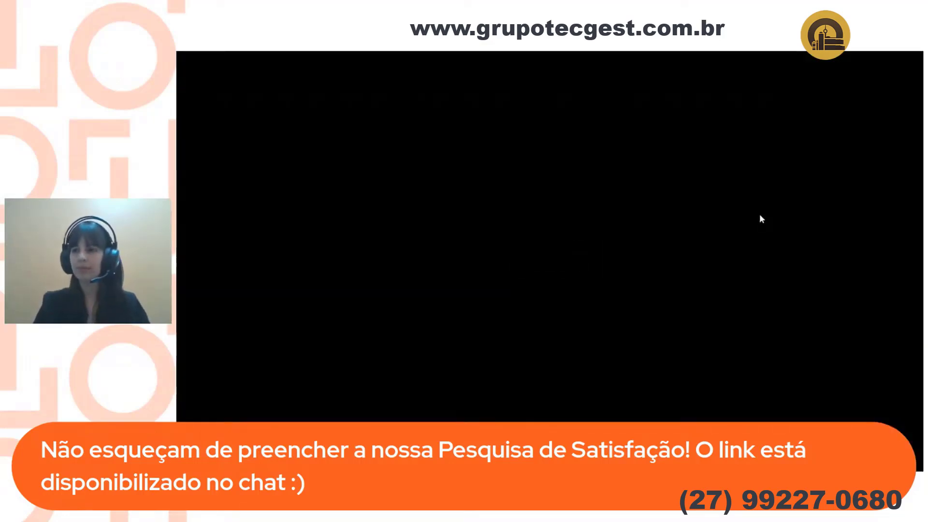